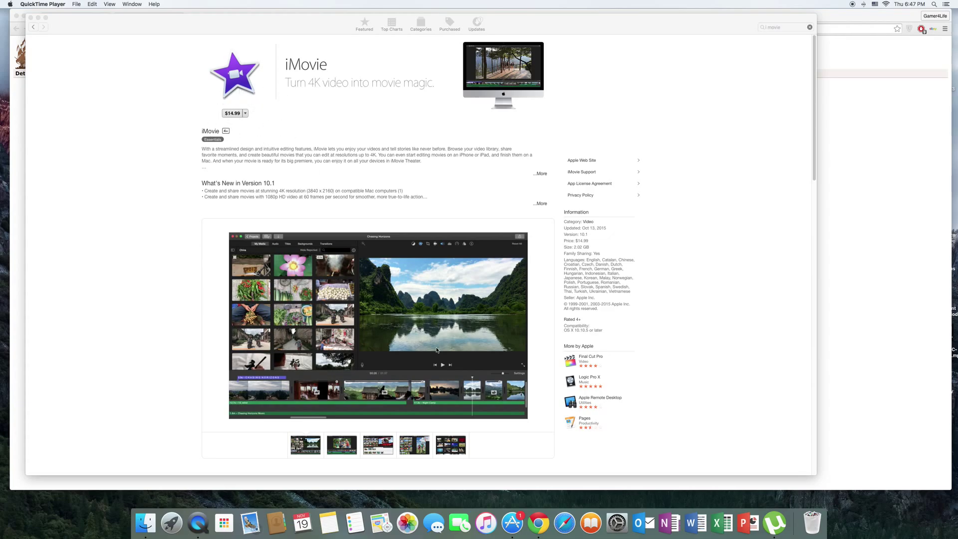
- Show the second preview screenshot in the iMovie App Store page's gallery
{"action": "left_click", "coordinate": [347, 452]}
{"action": "left_click", "coordinate": [343, 452]}
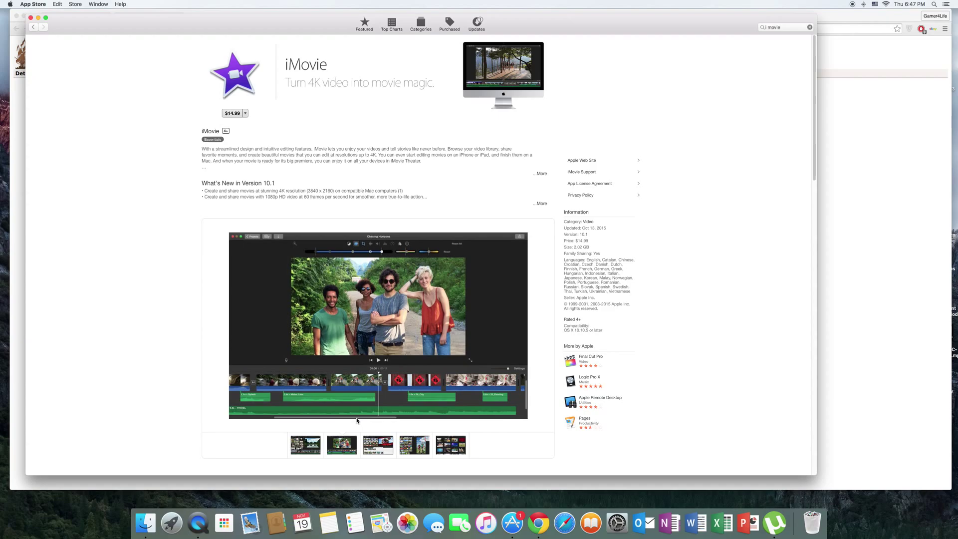
{"action": "left_click", "coordinate": [893, 87]}
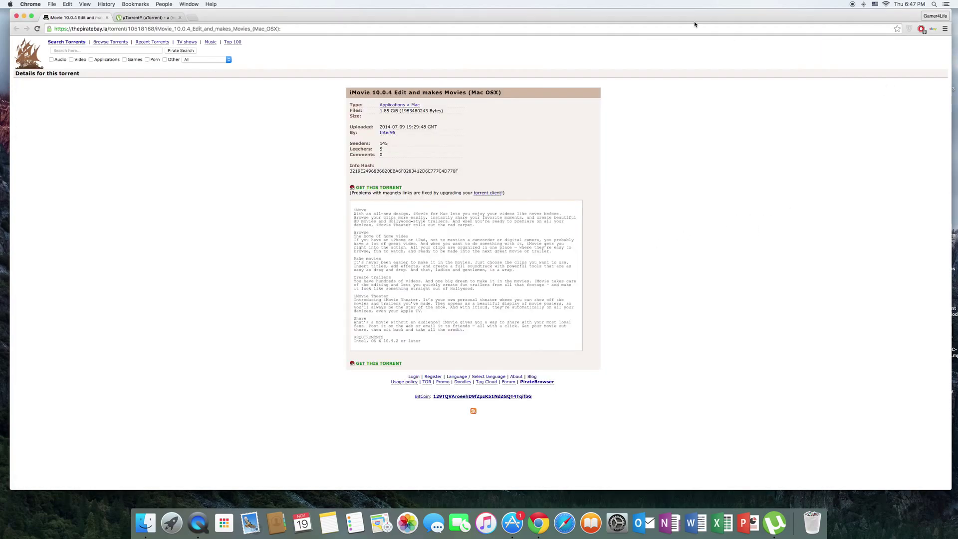
{"action": "left_click", "coordinate": [136, 21]}
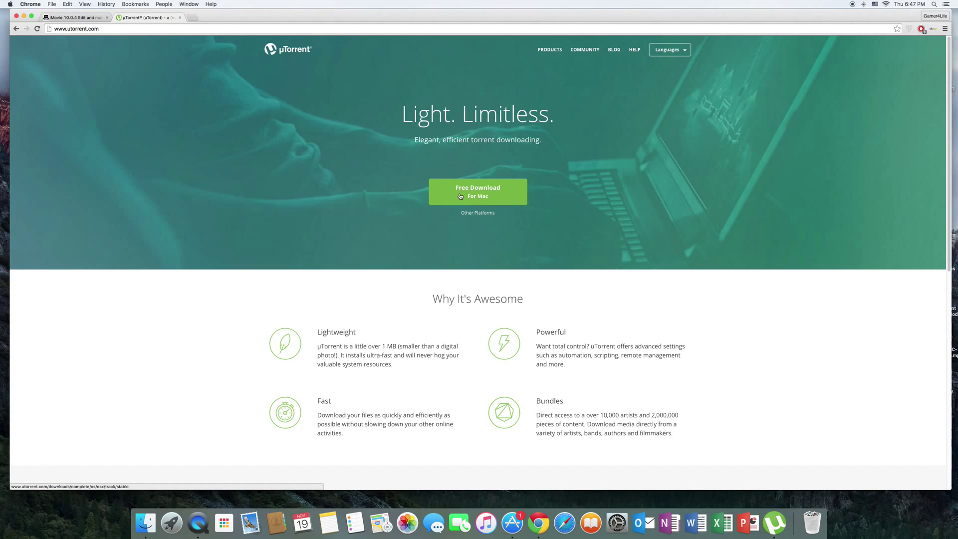
{"action": "left_click", "coordinate": [774, 523]}
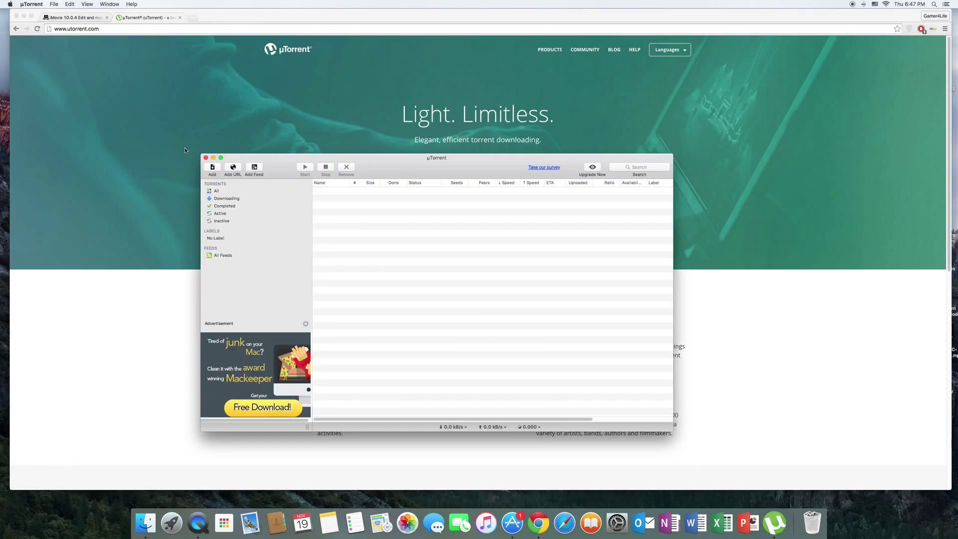
{"action": "left_click", "coordinate": [206, 158]}
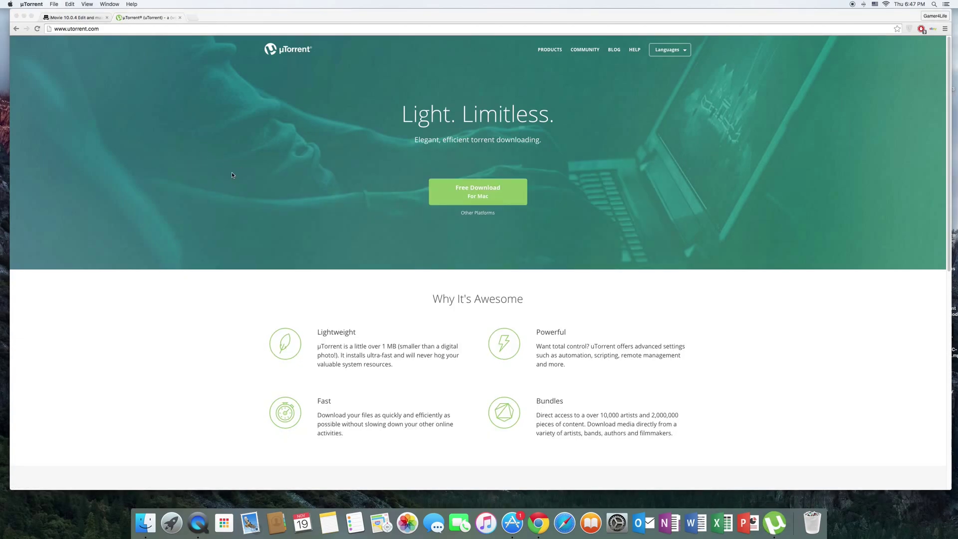
{"action": "left_click", "coordinate": [79, 18]}
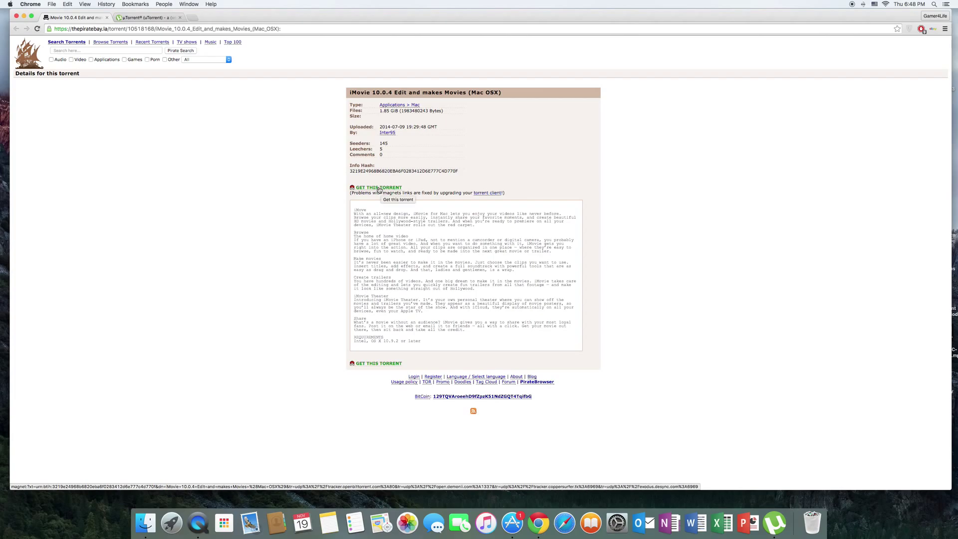
- Add the iMovie 10.0.4 torrent to uTorrent from its magnet link and select the download
{"action": "left_click", "coordinate": [379, 187]}
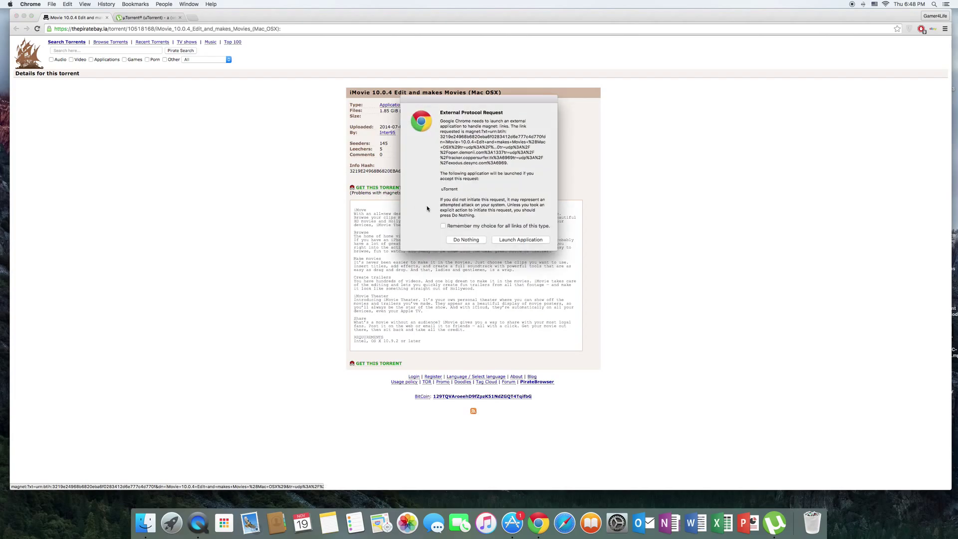
{"action": "left_click", "coordinate": [518, 240]}
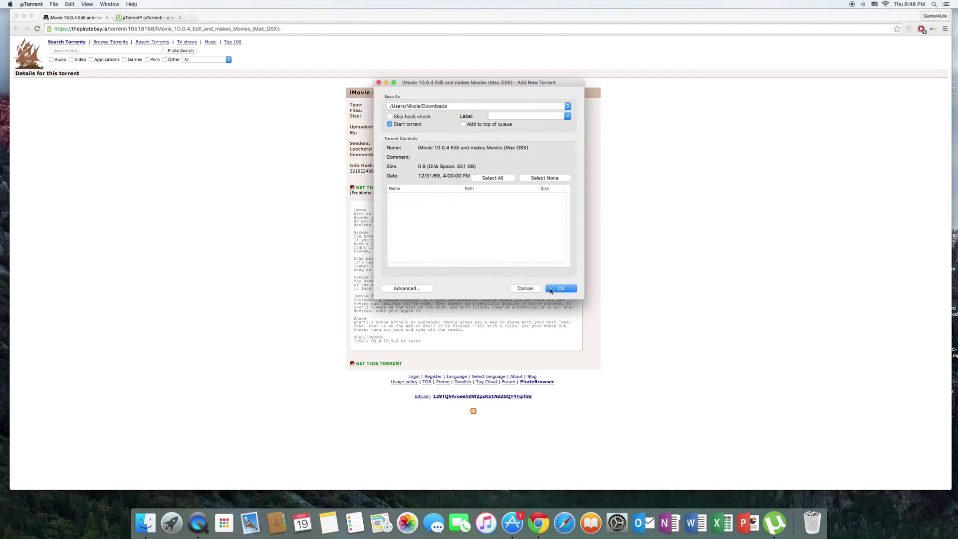
{"action": "left_click", "coordinate": [551, 290]}
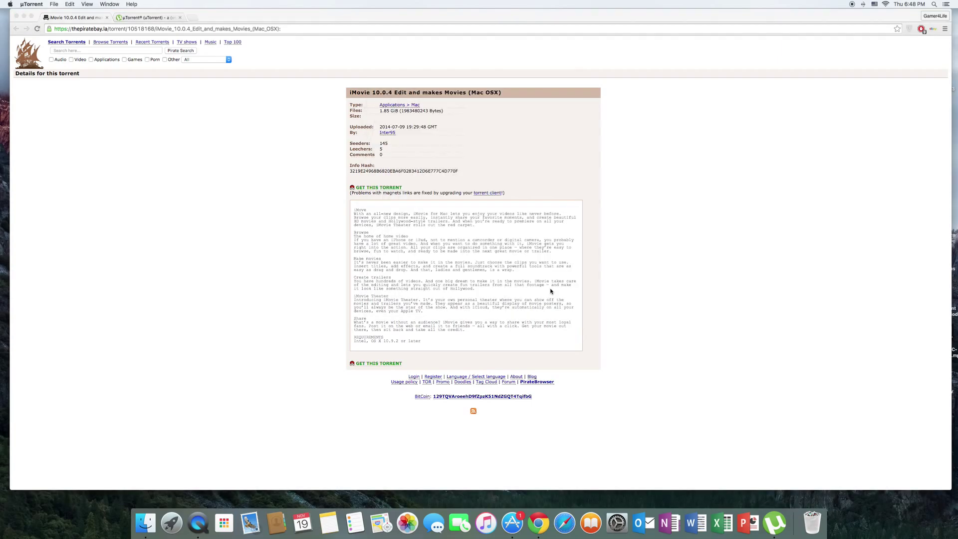
{"action": "left_click", "coordinate": [774, 522]}
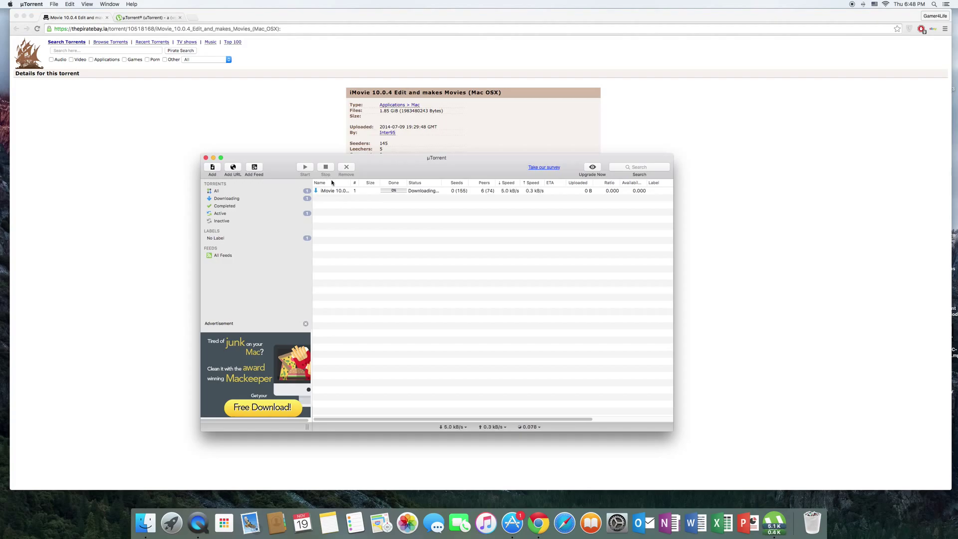
{"action": "left_click", "coordinate": [361, 191]}
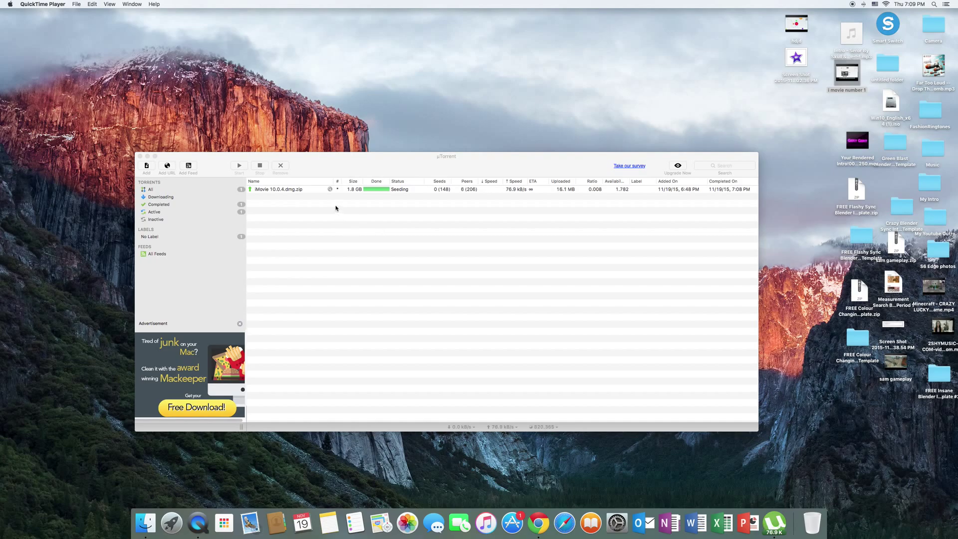
- Unpack the finished iMovie torrent so iMovie 10.0.4.dmg appears in Downloads
{"action": "left_click", "coordinate": [347, 190]}
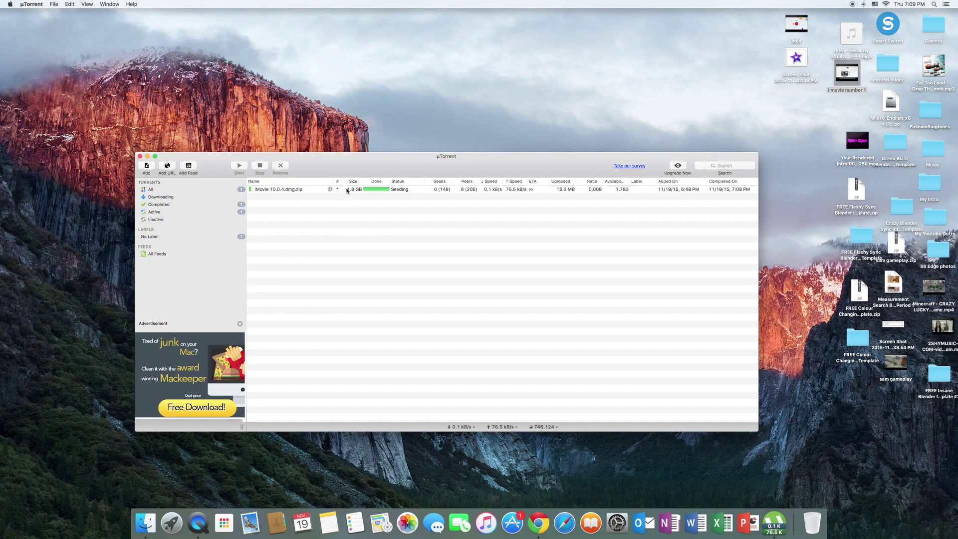
{"action": "double_click", "coordinate": [347, 191]}
{"action": "left_click", "coordinate": [536, 277]}
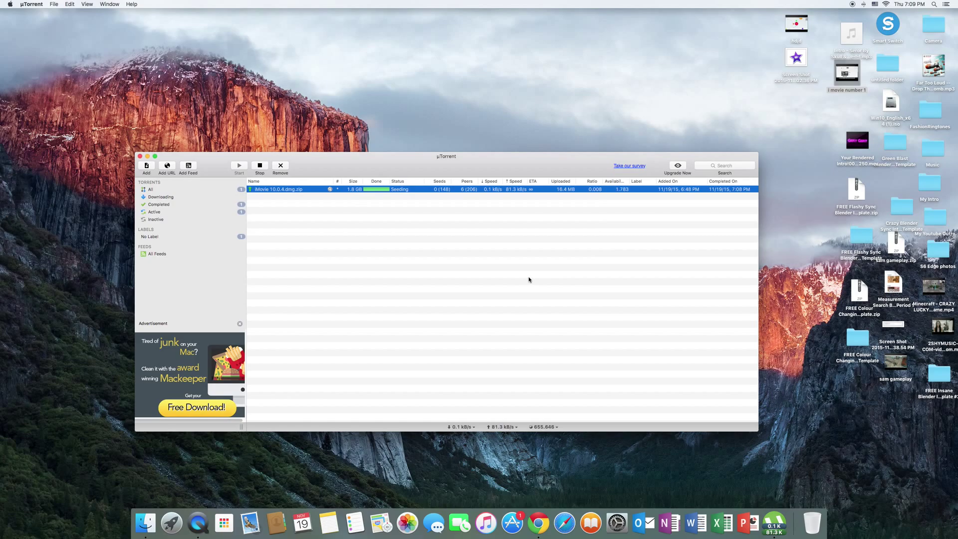
{"action": "right_click", "coordinate": [389, 192]}
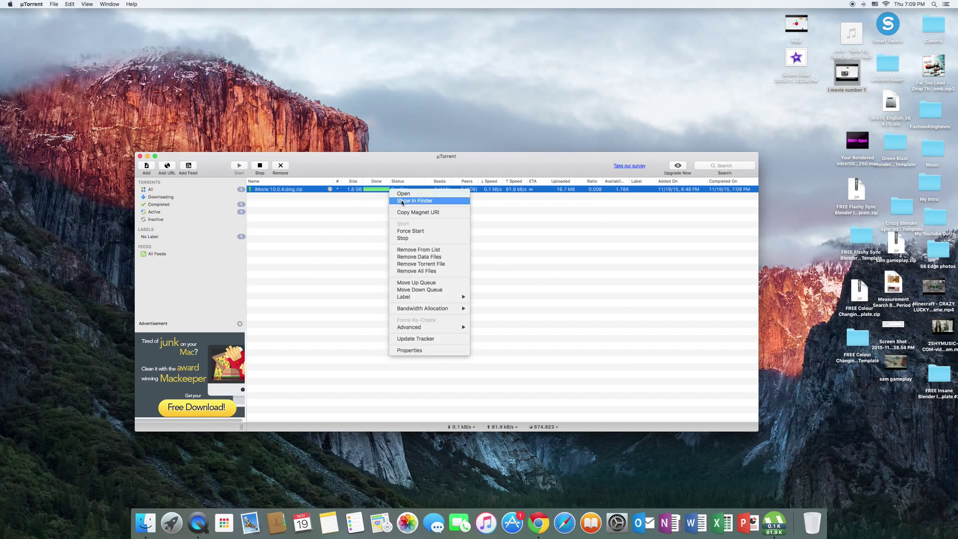
{"action": "left_click", "coordinate": [402, 194]}
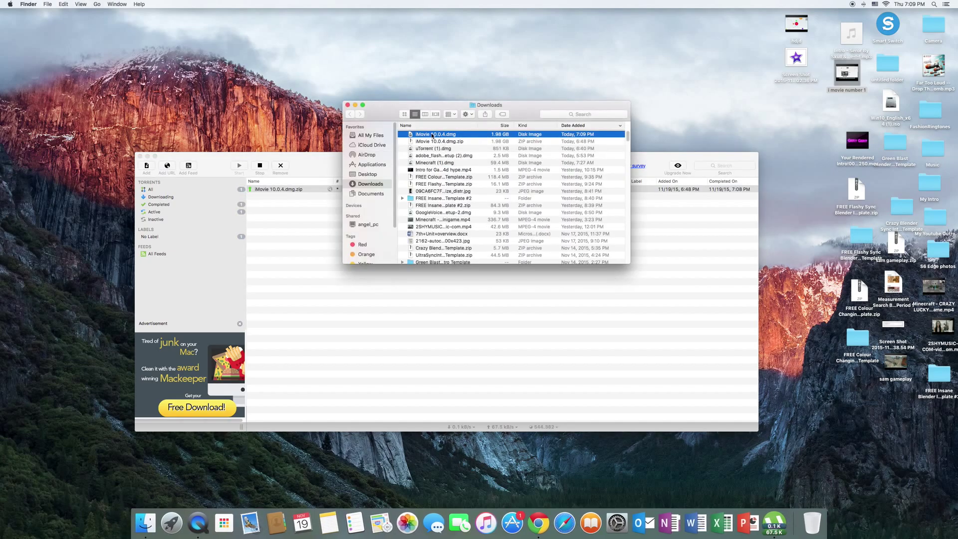
- Move iMovie 10.0.4.dmg onto the desktop, close Downloads, and open the disk image
{"action": "left_click_drag", "start_coordinate": [432, 136], "coordinate": [598, 69]}
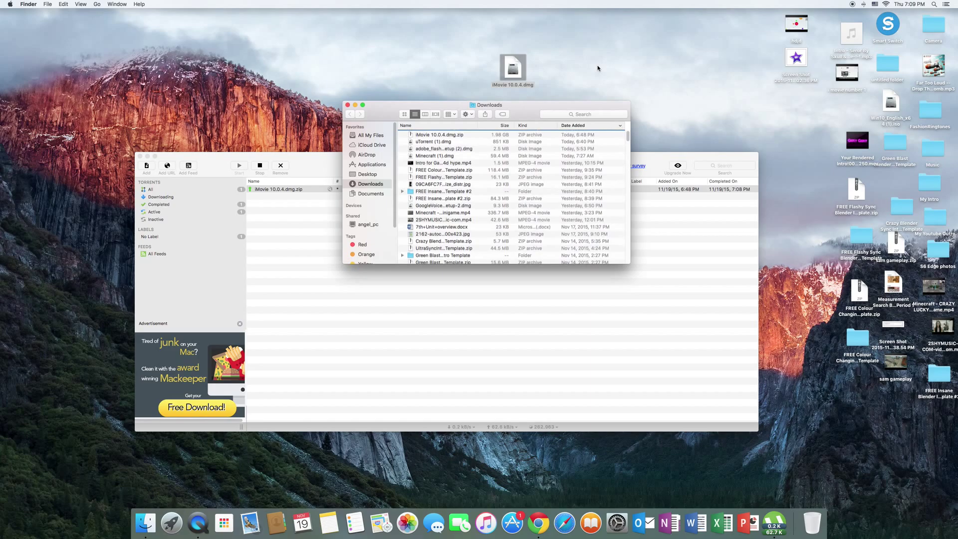
{"action": "left_click", "coordinate": [347, 104]}
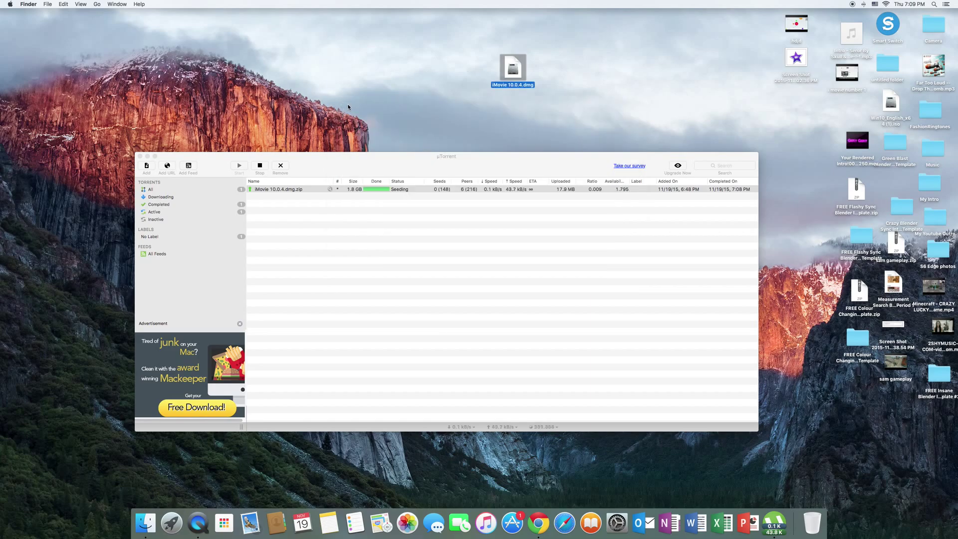
{"action": "double_click", "coordinate": [513, 73]}
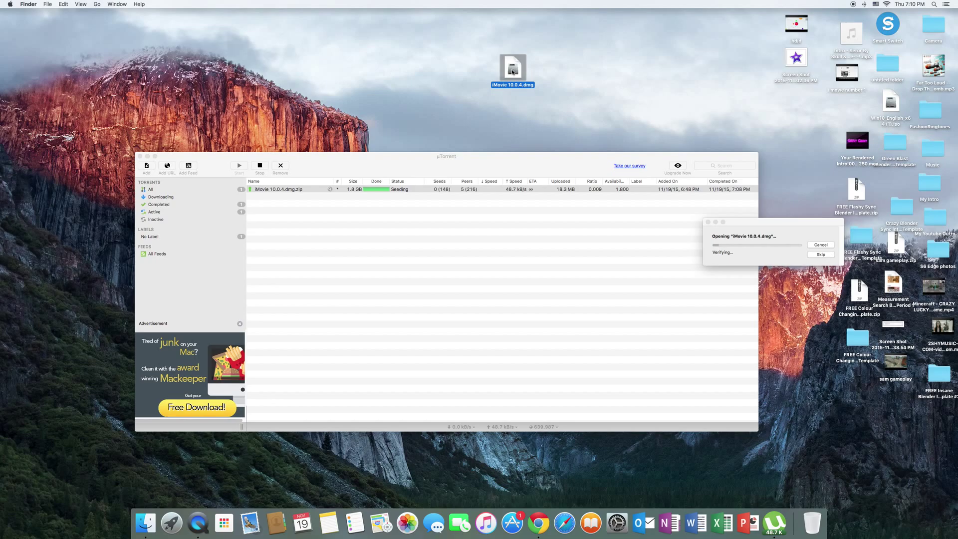
- Center the verifying dialog and place the dmg icon among the top-right desktop icons
{"action": "left_click", "coordinate": [140, 157]}
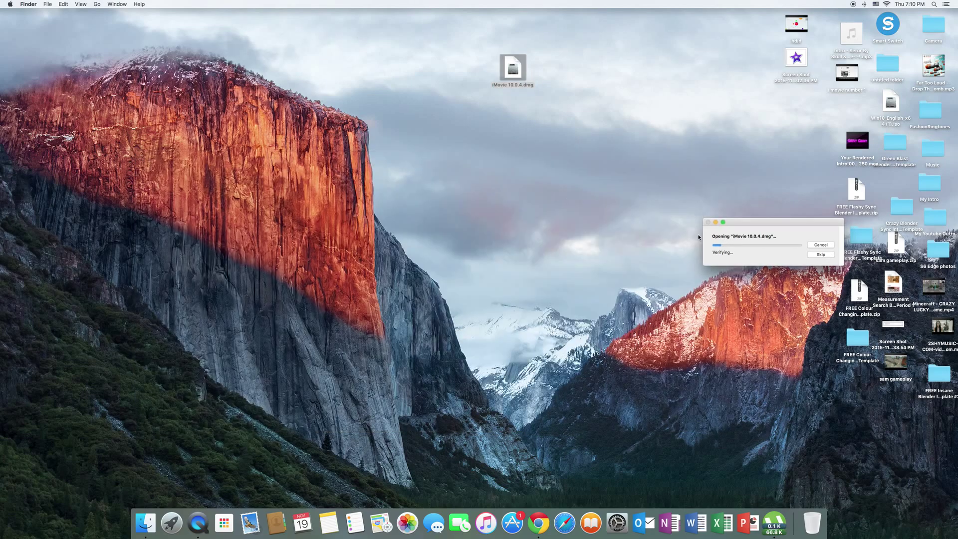
{"action": "left_click_drag", "start_coordinate": [768, 223], "coordinate": [407, 205]}
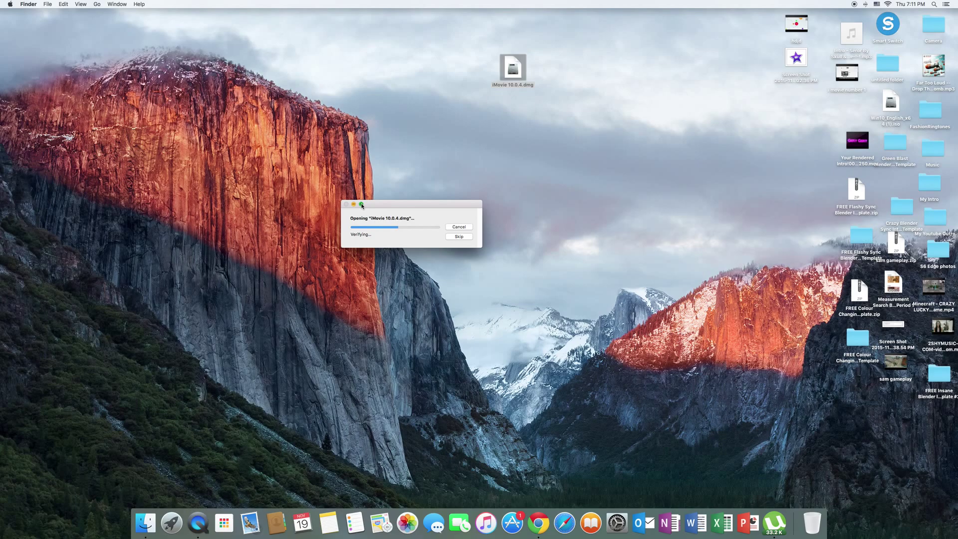
{"action": "left_click_drag", "start_coordinate": [364, 204], "coordinate": [385, 202]}
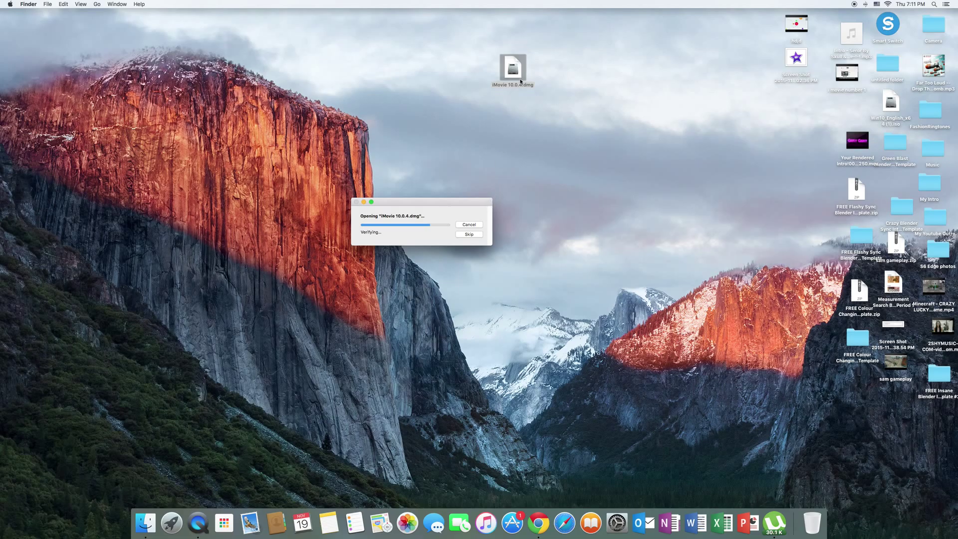
{"action": "left_click_drag", "start_coordinate": [521, 81], "coordinate": [801, 116]}
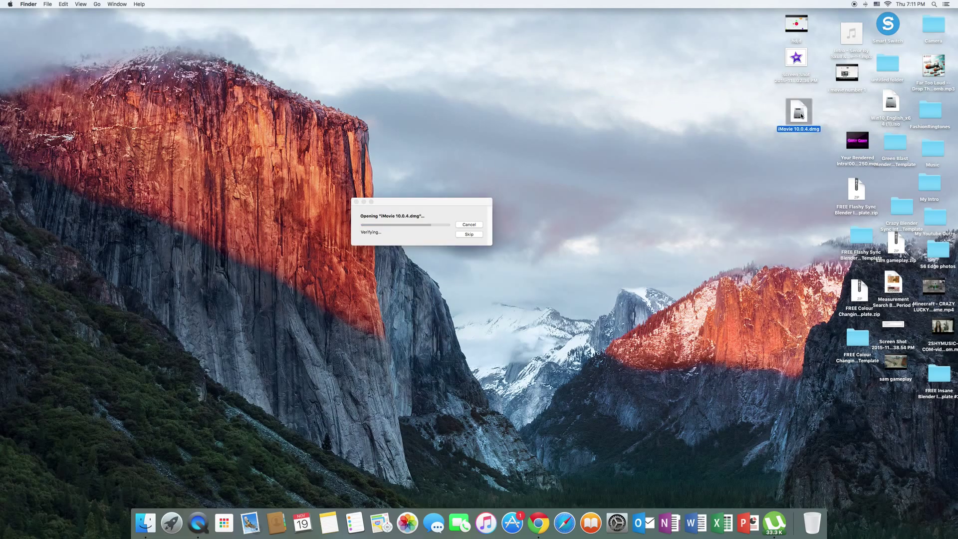
{"action": "left_click", "coordinate": [451, 202]}
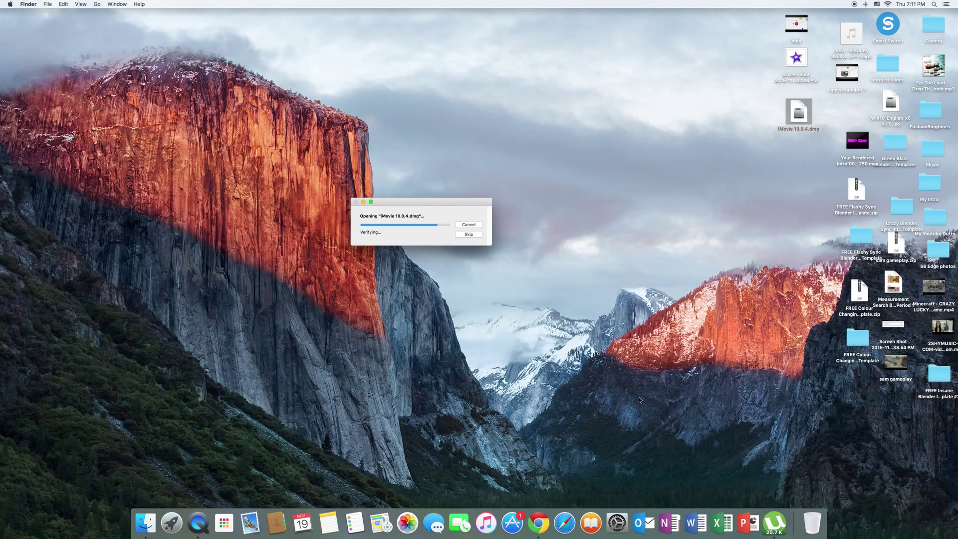
{"action": "left_click", "coordinate": [774, 521]}
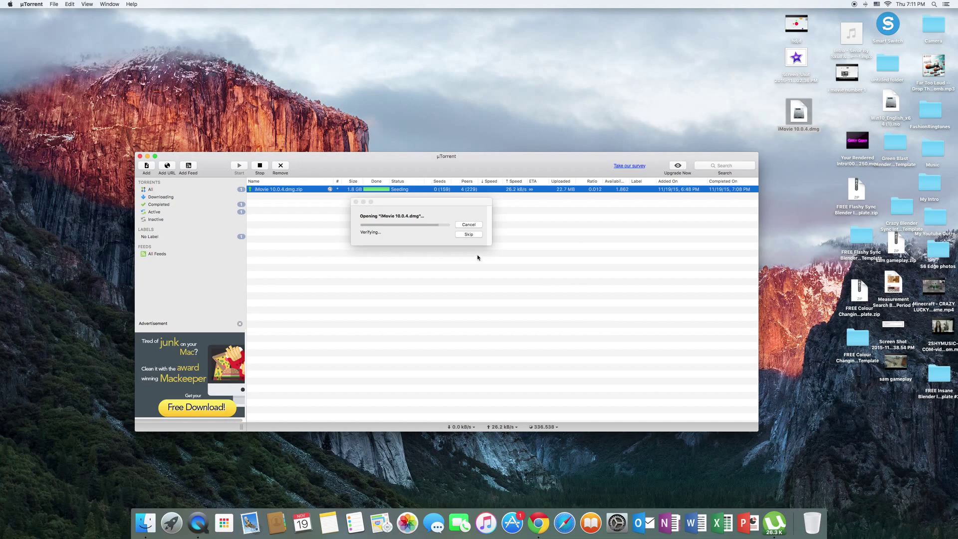
- Skip verification to mount iMovie 10.0.4 and drag iMovie onto the Applications alias
{"action": "left_click", "coordinate": [469, 234]}
{"action": "left_click", "coordinate": [379, 164]}
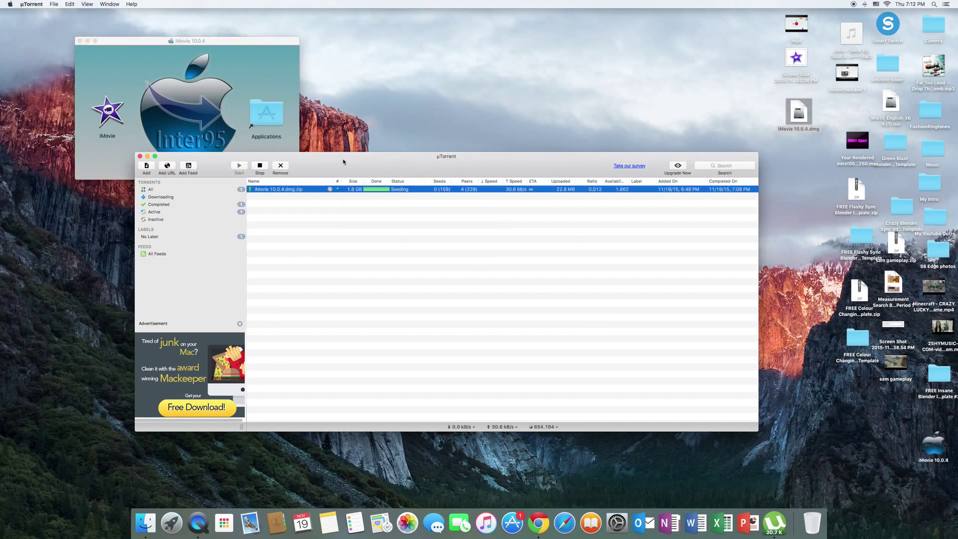
{"action": "left_click", "coordinate": [139, 157]}
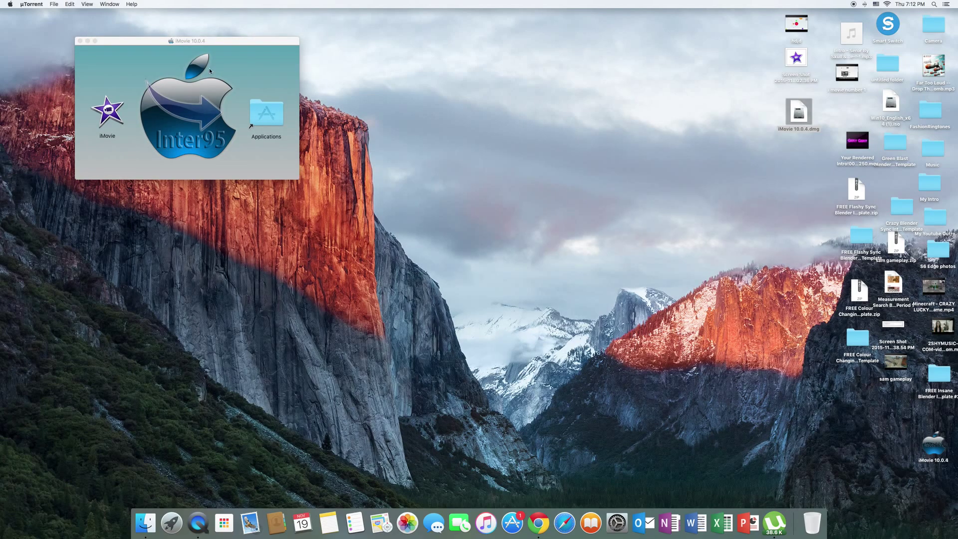
{"action": "left_click_drag", "start_coordinate": [170, 42], "coordinate": [316, 108]}
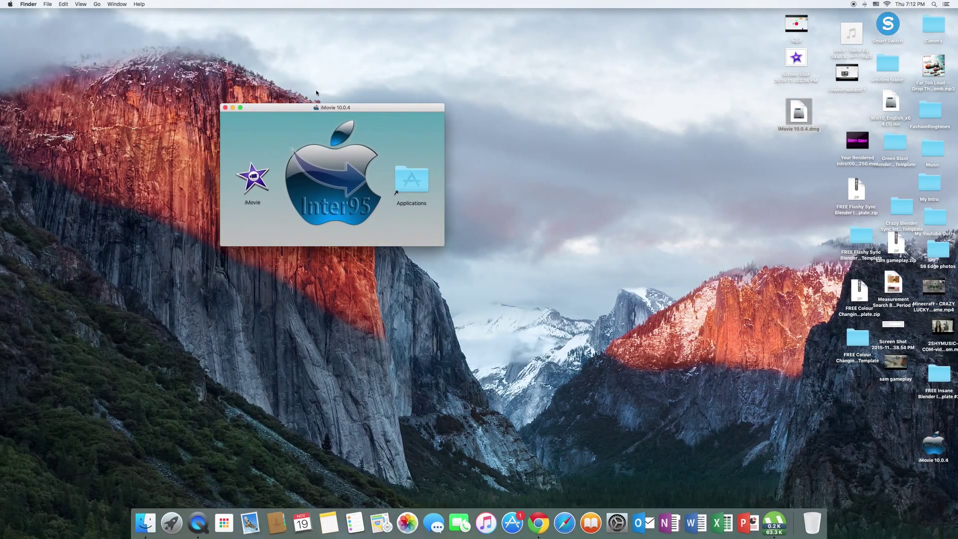
{"action": "left_click_drag", "start_coordinate": [267, 181], "coordinate": [414, 183]}
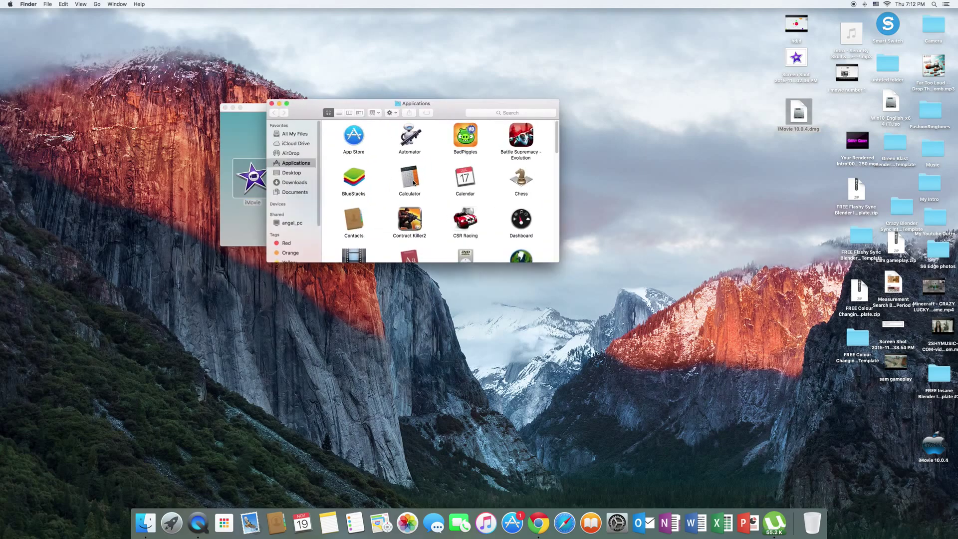
- Wait for iMovie.app to finish copying into Applications, then select the copied iMovie app
{"action": "left_click", "coordinate": [225, 107]}
{"action": "scroll", "coordinate": [434, 152], "scroll_direction": "down", "scroll_amount": 1}
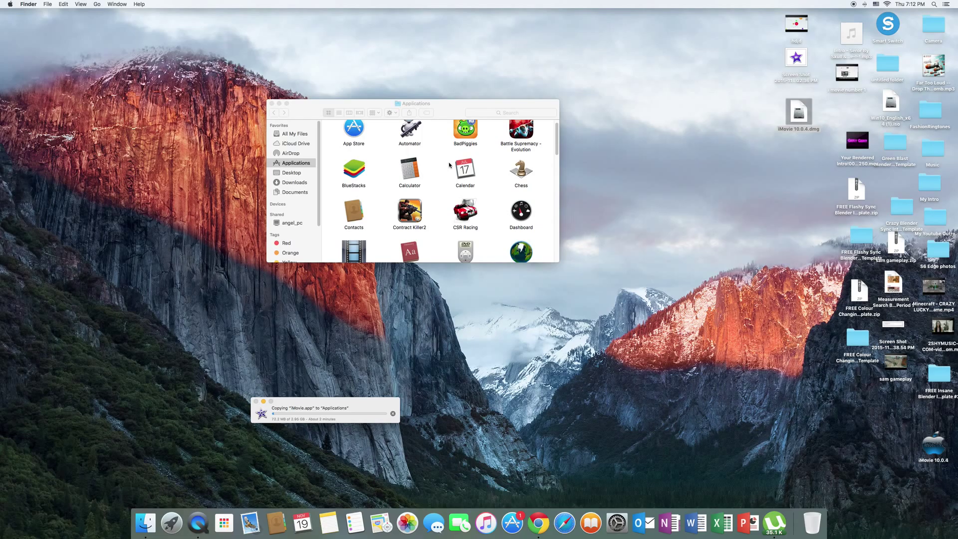
{"action": "scroll", "coordinate": [449, 164], "scroll_direction": "down", "scroll_amount": 10}
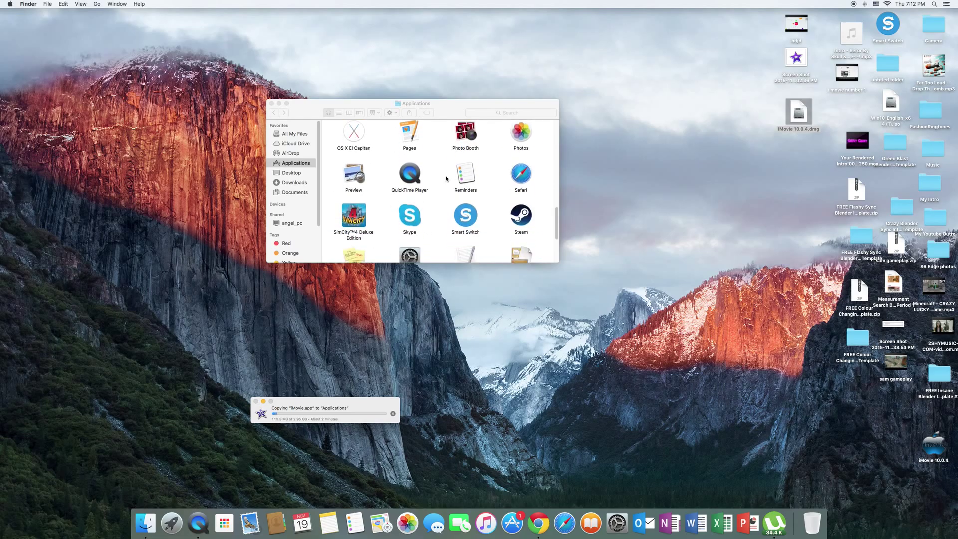
{"action": "left_click_drag", "start_coordinate": [314, 398], "coordinate": [402, 185]}
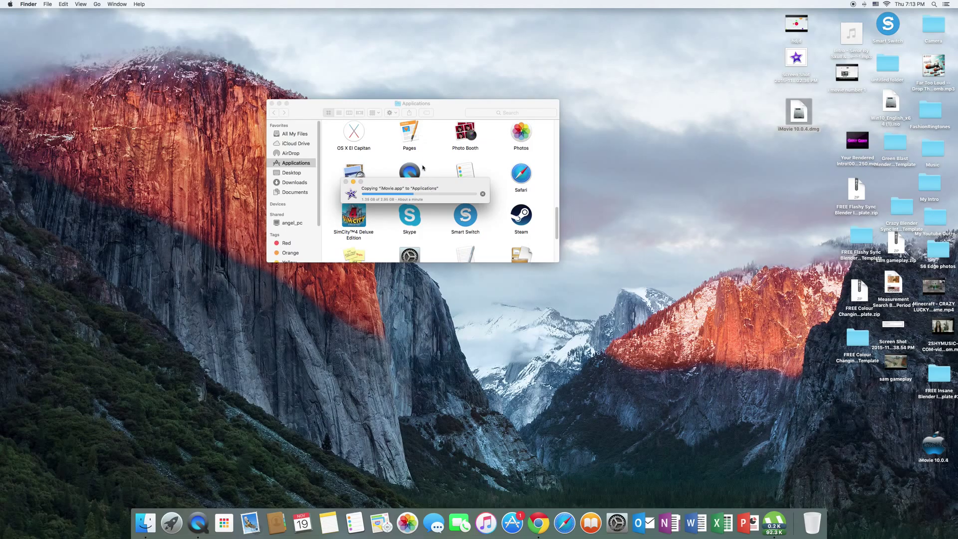
{"action": "scroll", "coordinate": [359, 175], "scroll_direction": "up", "scroll_amount": 15}
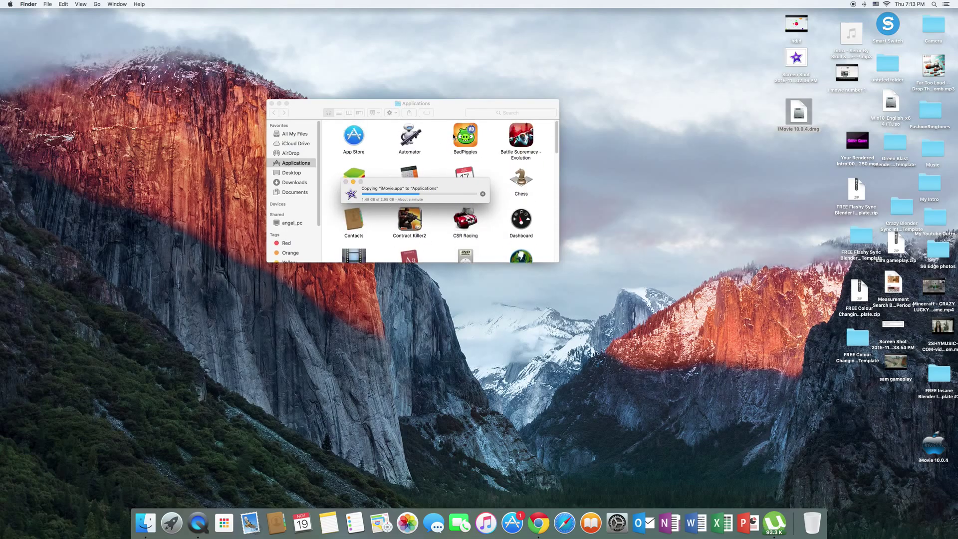
{"action": "scroll", "coordinate": [453, 135], "scroll_direction": "down", "scroll_amount": 1}
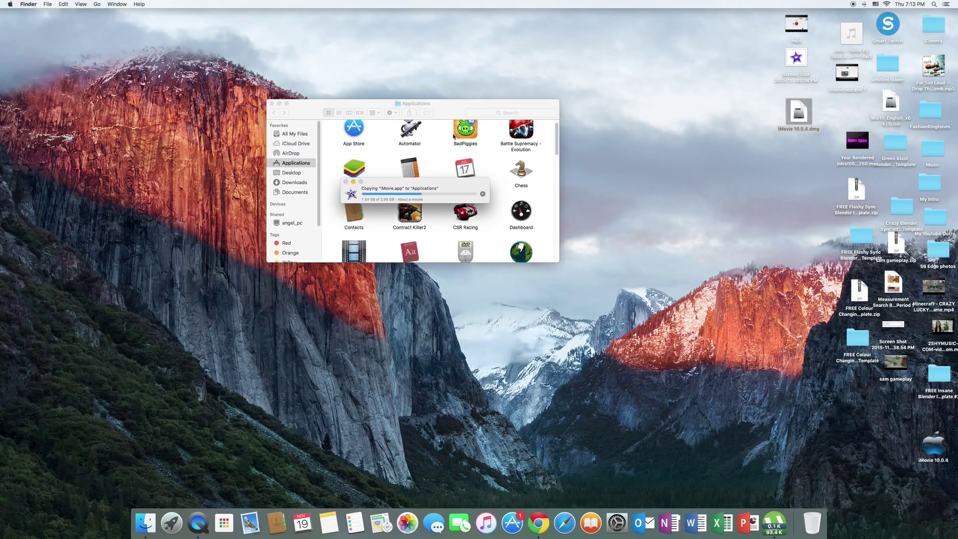
{"action": "scroll", "coordinate": [453, 136], "scroll_direction": "down", "scroll_amount": 3}
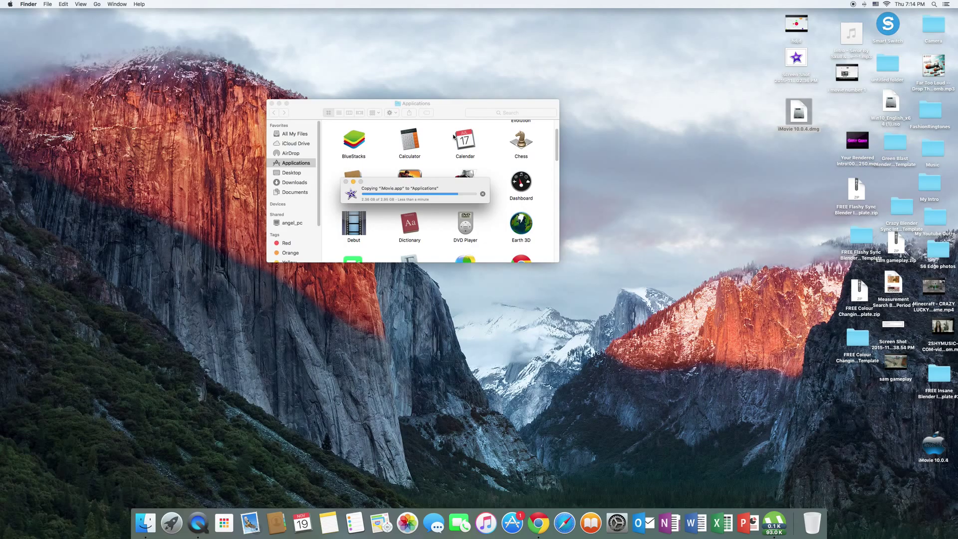
{"action": "left_click_drag", "start_coordinate": [403, 186], "coordinate": [417, 178]}
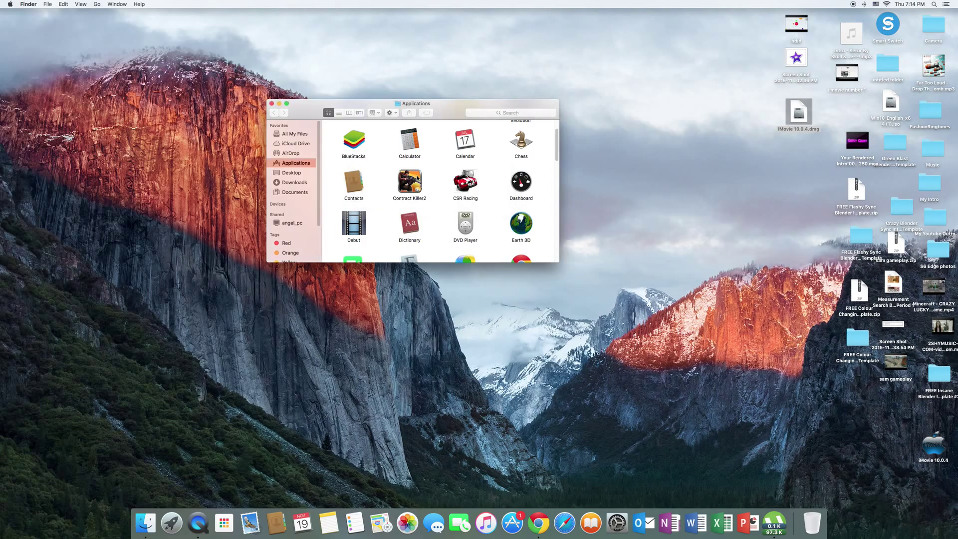
{"action": "scroll", "coordinate": [461, 176], "scroll_direction": "down", "scroll_amount": 5}
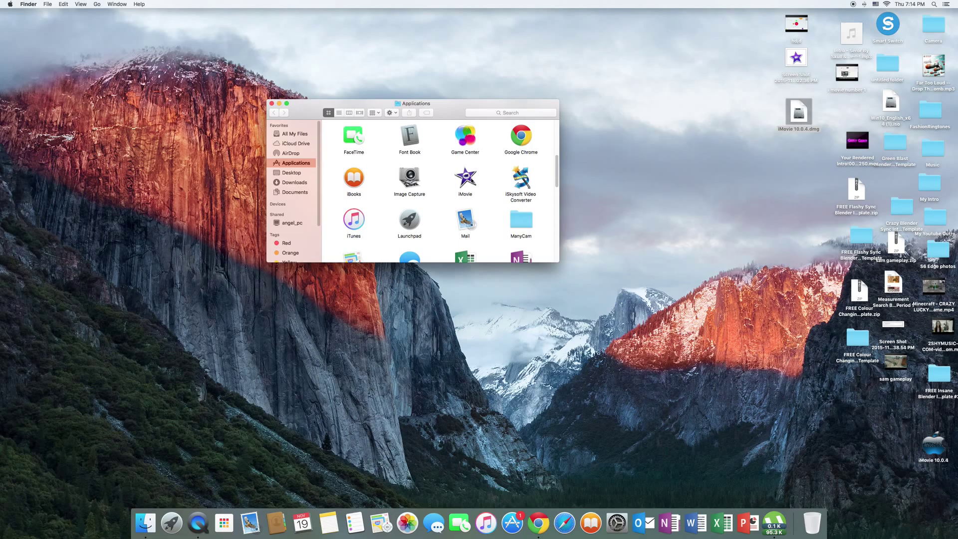
{"action": "left_click", "coordinate": [466, 180]}
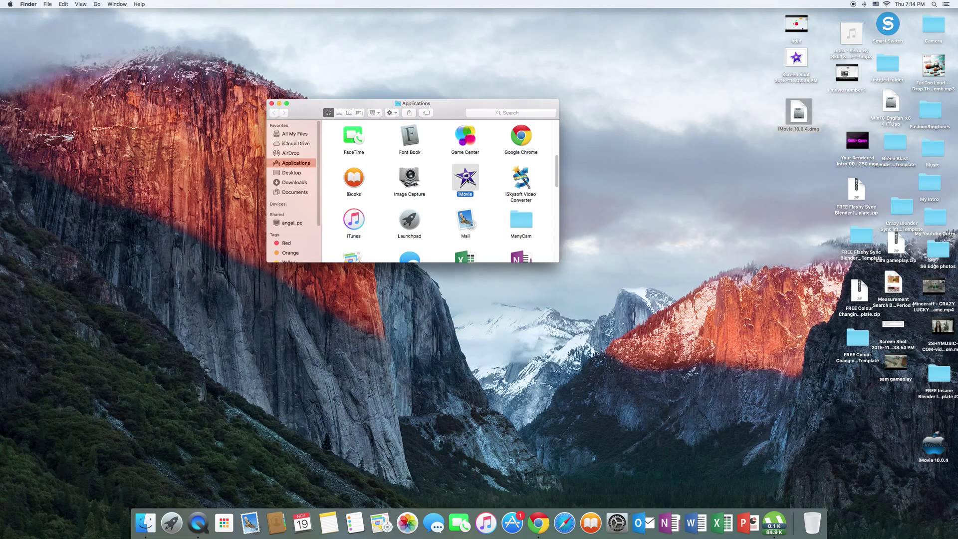
- Launch iMovie and create a new library named 'Test' in Movies
{"action": "double_click", "coordinate": [467, 180]}
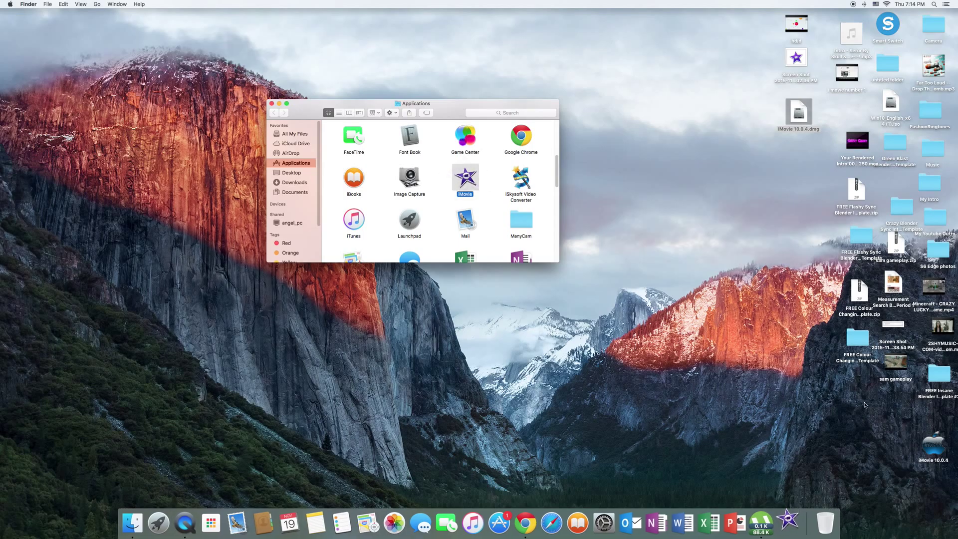
{"action": "left_click", "coordinate": [272, 103]}
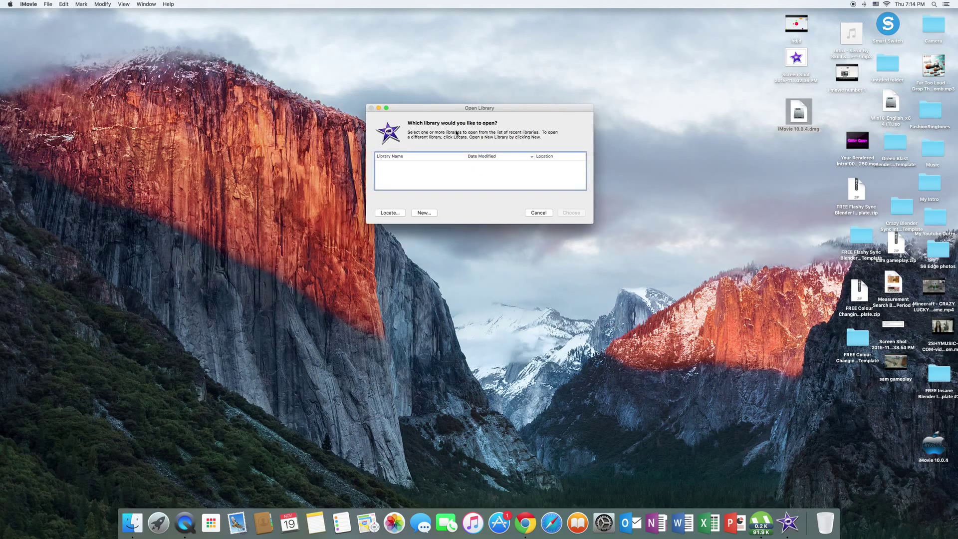
{"action": "left_click", "coordinate": [434, 156]}
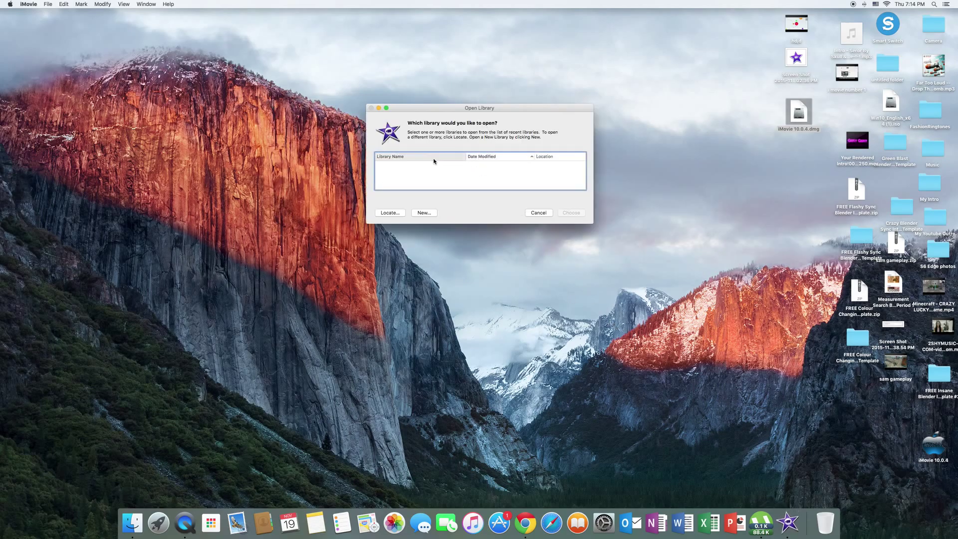
{"action": "left_click", "coordinate": [425, 213]}
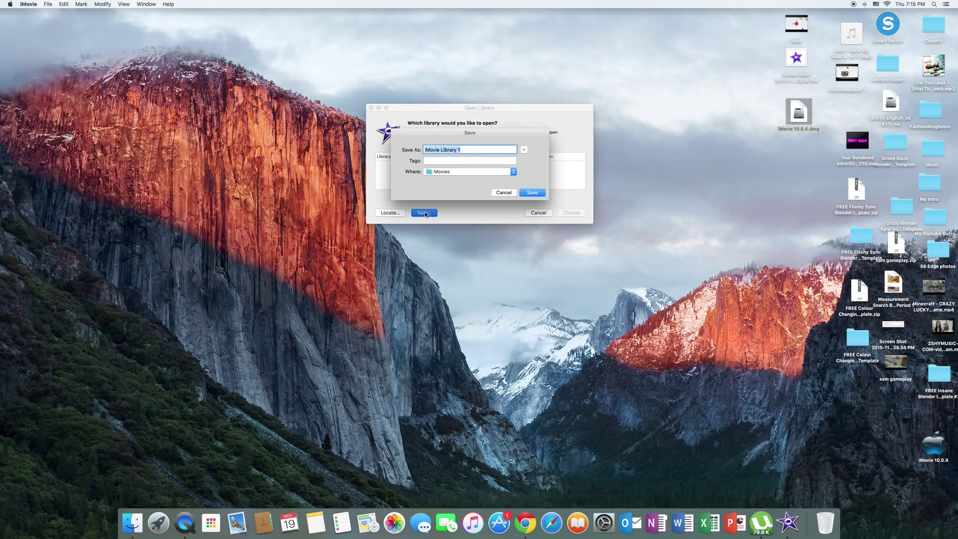
{"action": "left_click", "coordinate": [471, 150]}
{"action": "left_click_drag", "start_coordinate": [471, 150], "coordinate": [414, 149]}
{"action": "key", "text": "BackSpace"}
{"action": "type", "text": "Test"}
{"action": "left_click", "coordinate": [534, 192]}
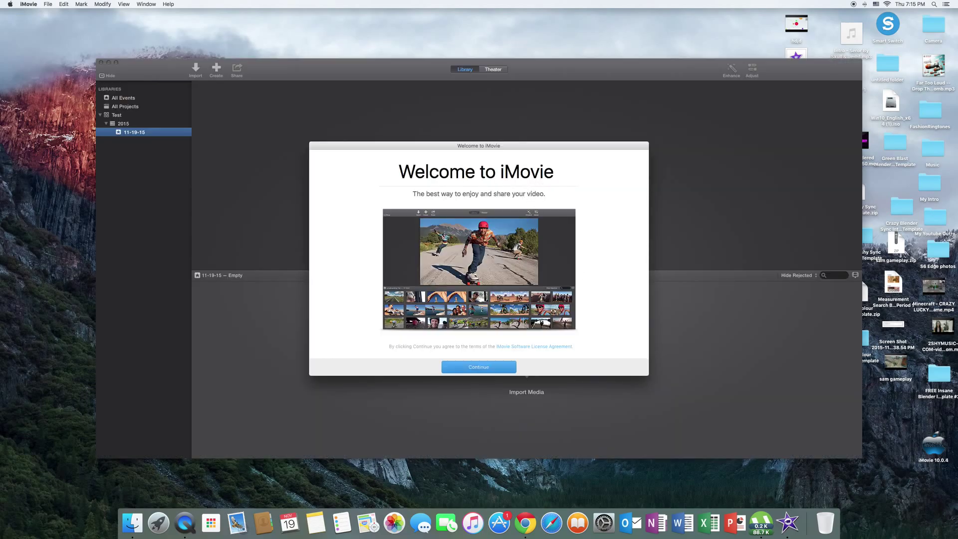
- Dismiss the welcome screens, view All Projects and All Events, and move the window up-left
{"action": "left_click", "coordinate": [478, 367]}
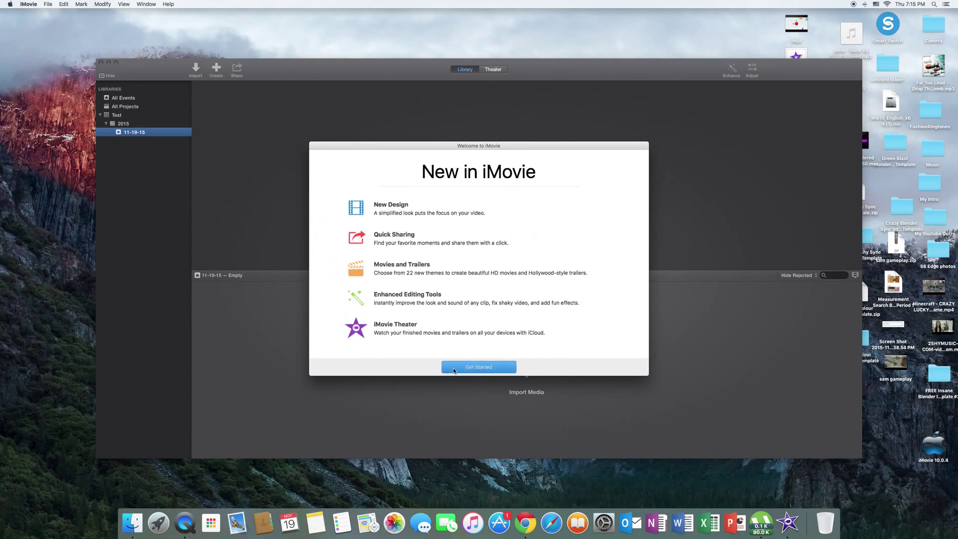
{"action": "left_click", "coordinate": [454, 368]}
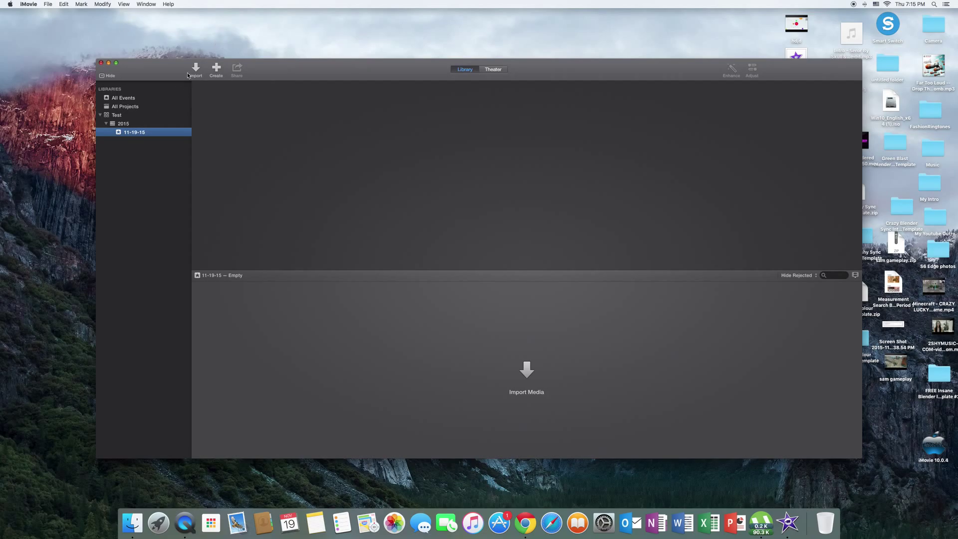
{"action": "left_click", "coordinate": [135, 106]}
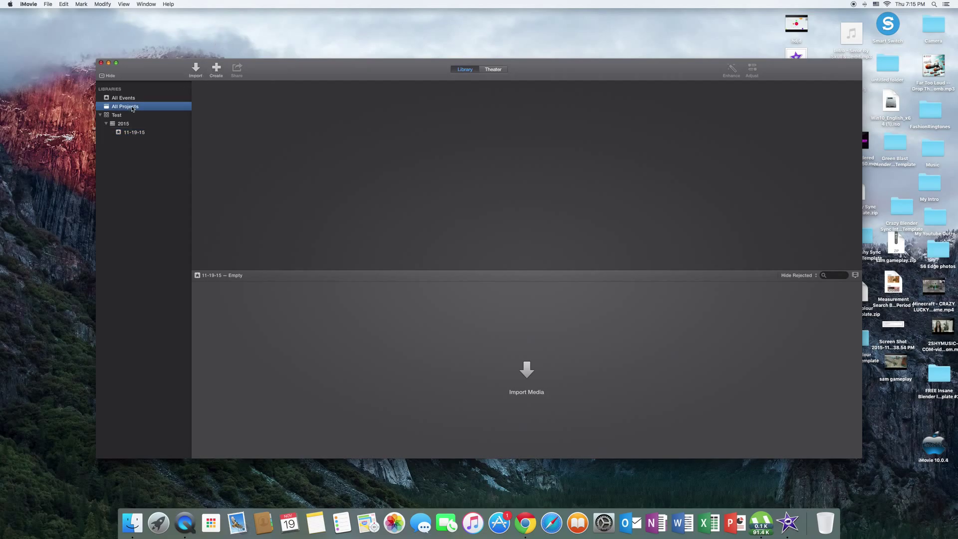
{"action": "left_click", "coordinate": [137, 98]}
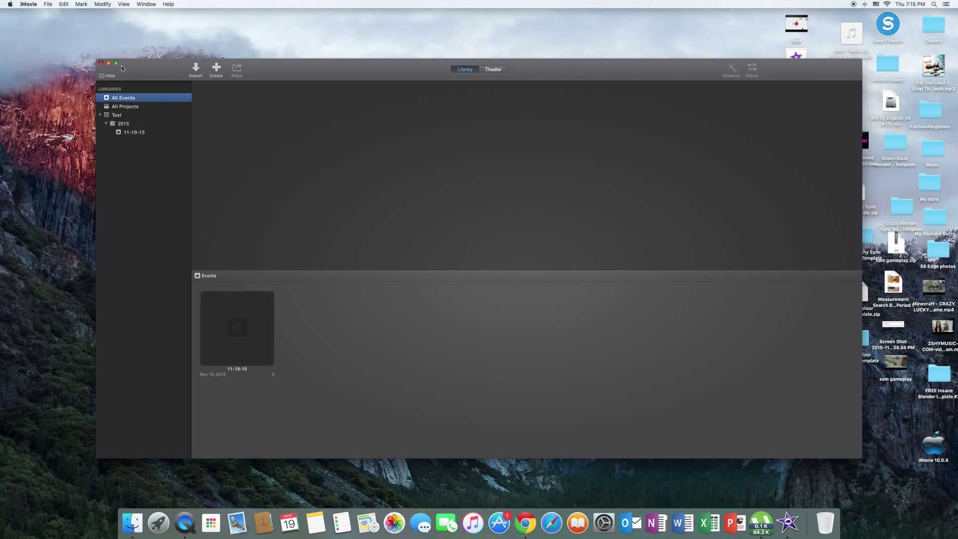
{"action": "left_click_drag", "start_coordinate": [148, 68], "coordinate": [120, 65]}
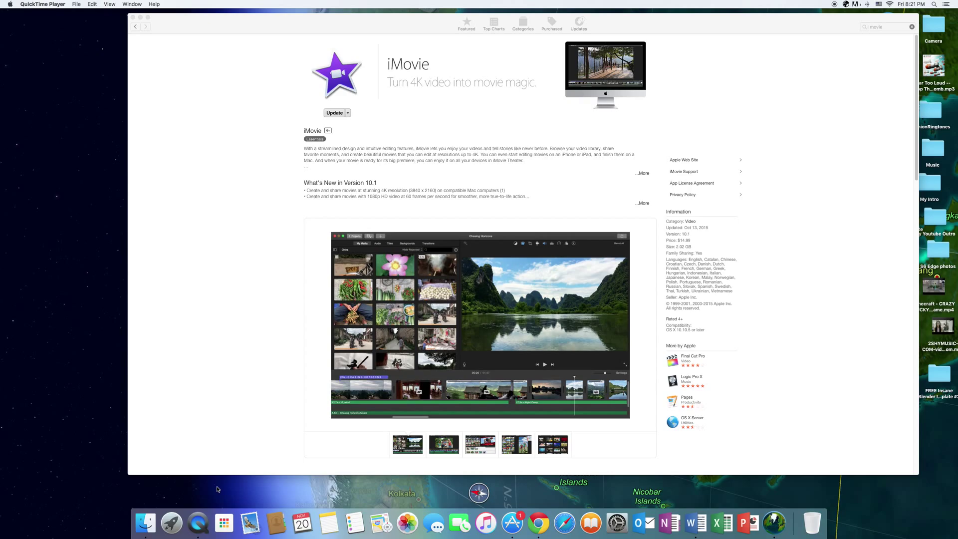
- Relaunch iMovie from Launchpad, check All Projects and All Events, then quit it
{"action": "left_click", "coordinate": [171, 524]}
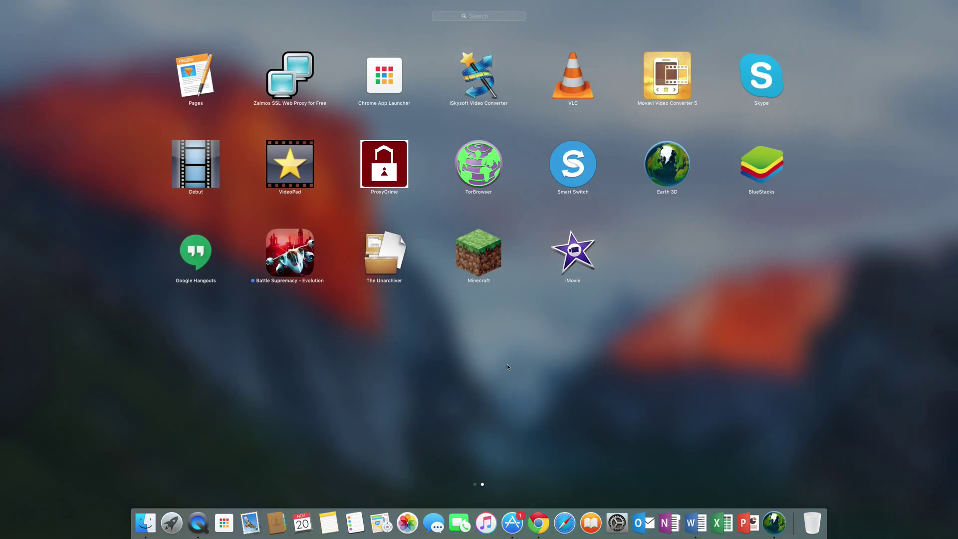
{"action": "left_click", "coordinate": [574, 253]}
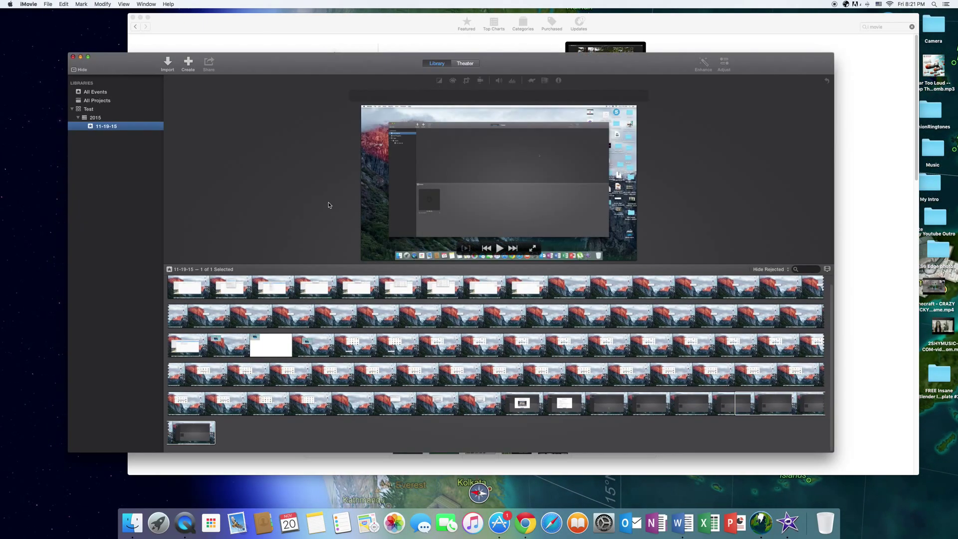
{"action": "left_click", "coordinate": [103, 99]}
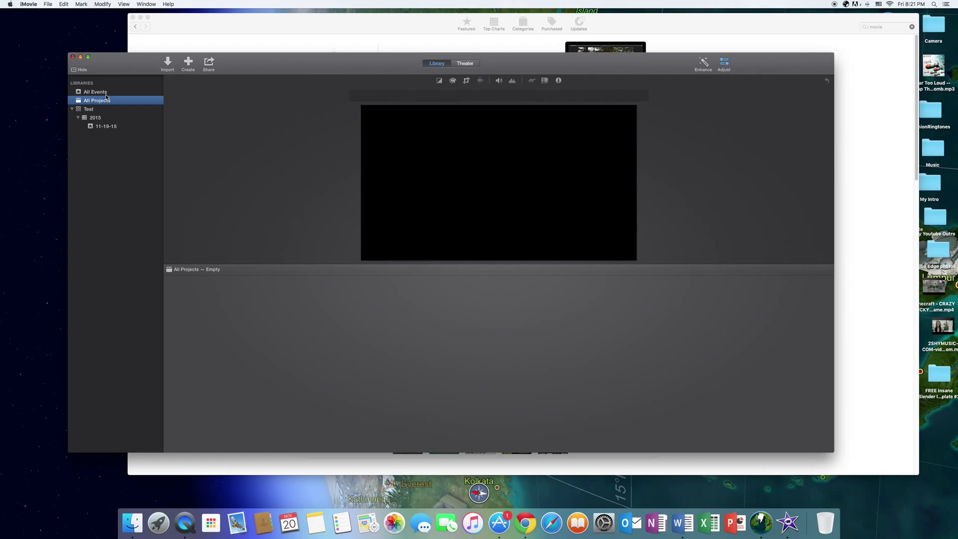
{"action": "left_click", "coordinate": [106, 93]}
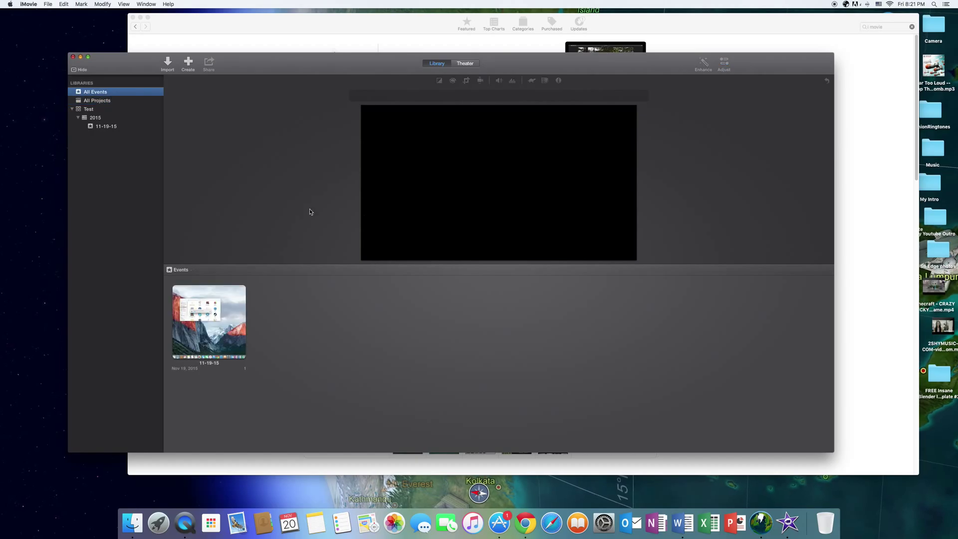
{"action": "left_click", "coordinate": [72, 57]}
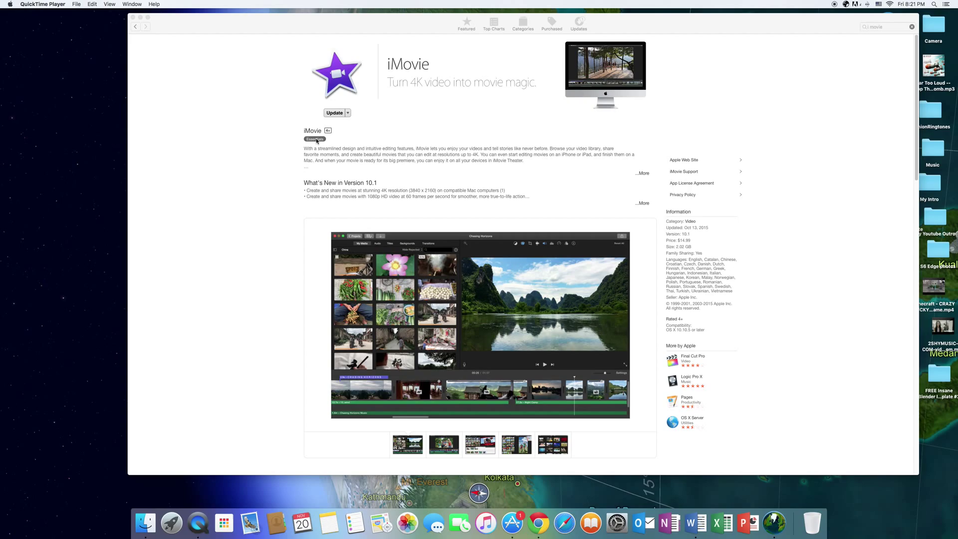
- Start the iMovie 10.1 update in the App Store and sign in with the Apple ID password
{"action": "left_click", "coordinate": [336, 115]}
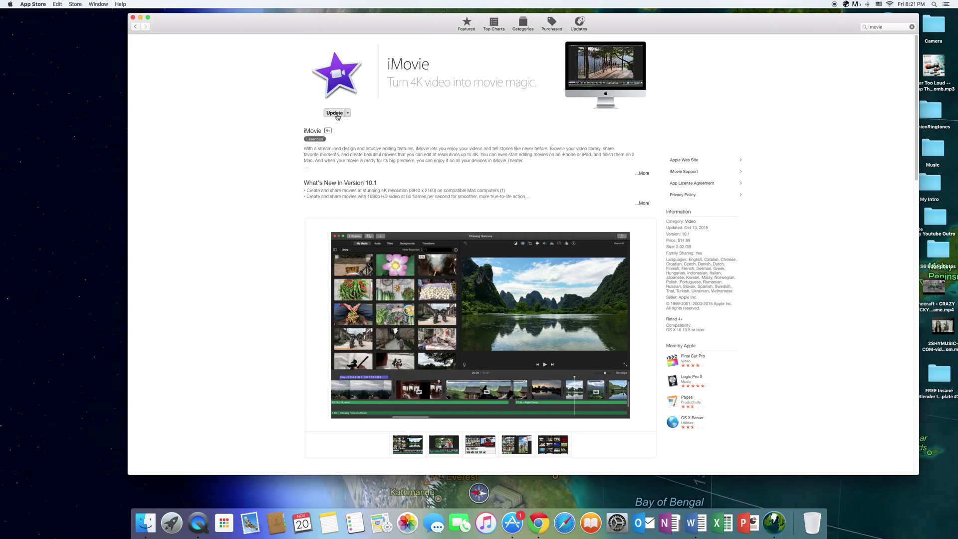
{"action": "left_click", "coordinate": [336, 113]}
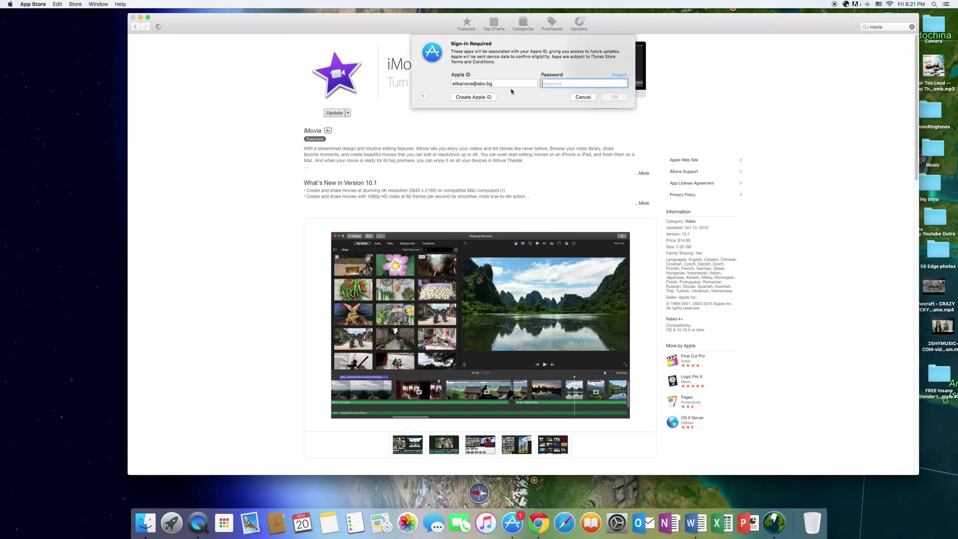
{"action": "type", "text": "••"}
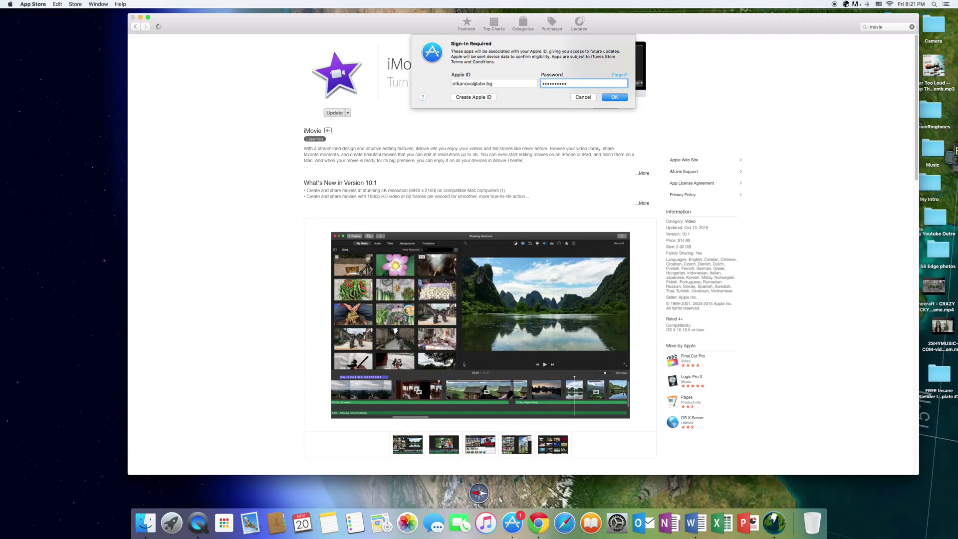
{"action": "key", "text": "Return"}
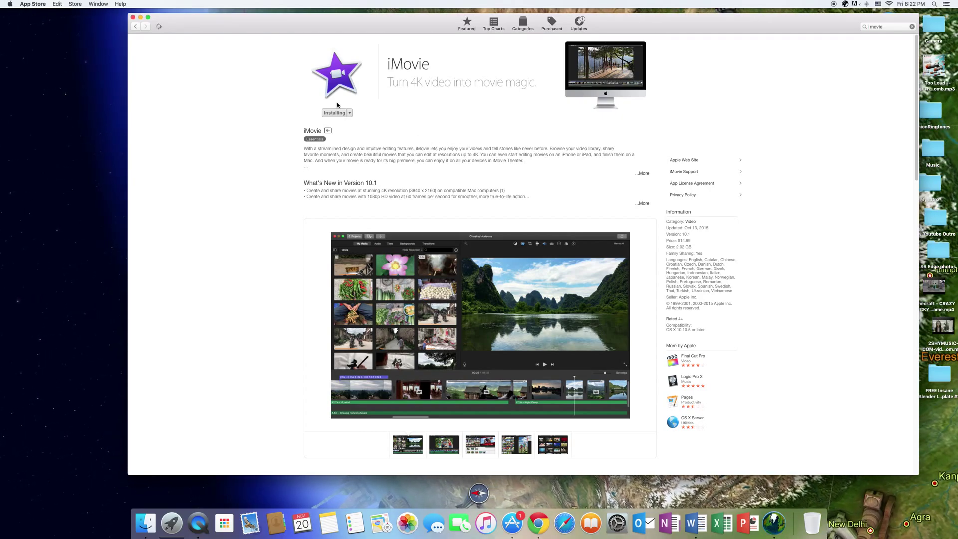
- Check the iMovie download progress in Launchpad twice, returning to the App Store iMovie page
{"action": "left_click", "coordinate": [179, 526]}
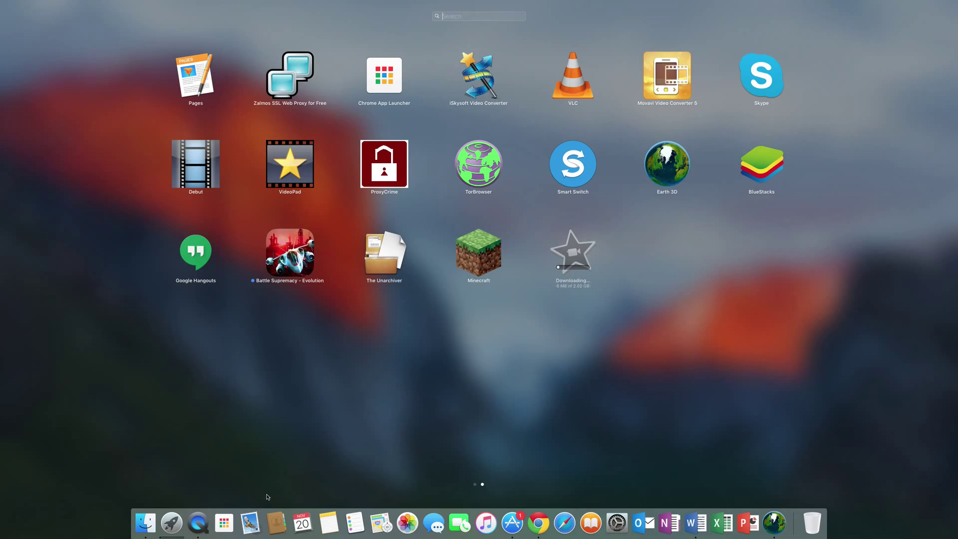
{"action": "left_click", "coordinate": [172, 524]}
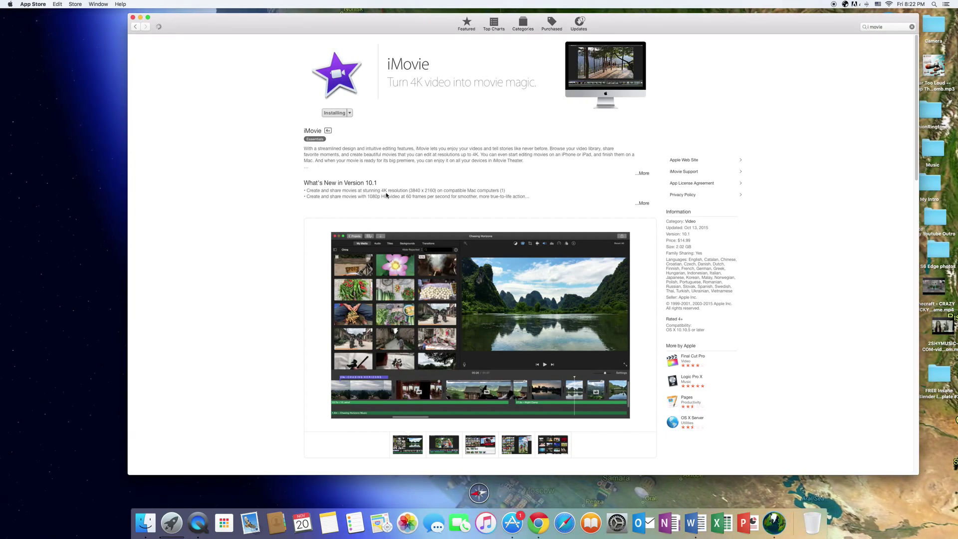
{"action": "left_click", "coordinate": [183, 512]}
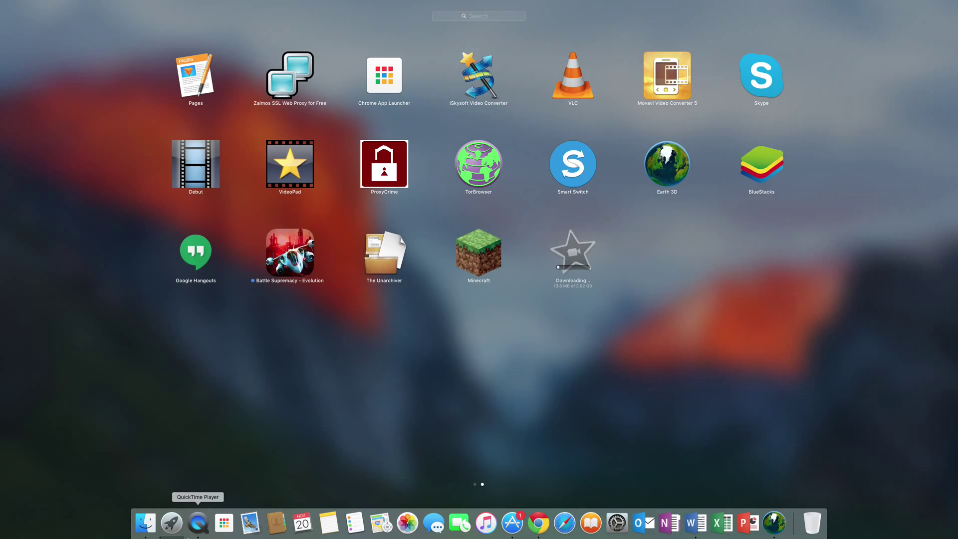
{"action": "left_click", "coordinate": [171, 523]}
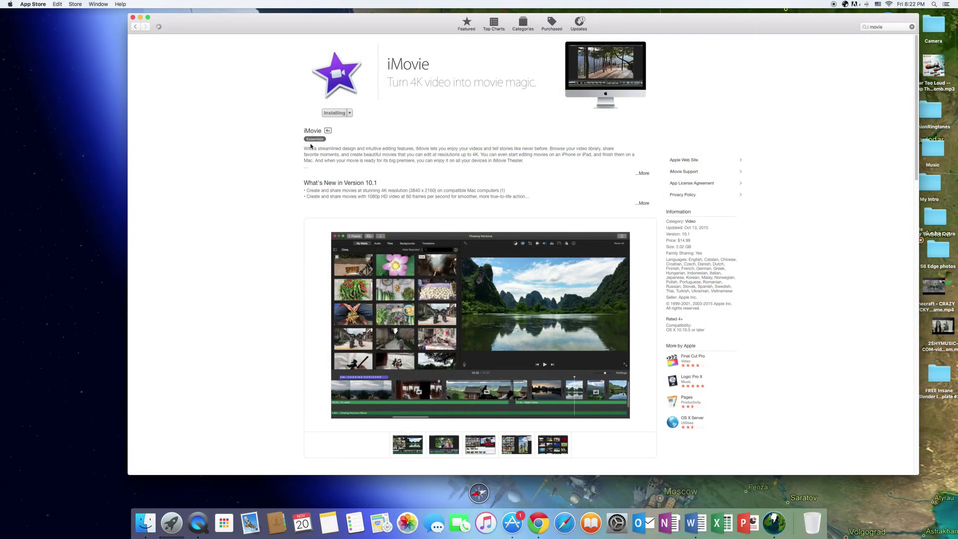
- Minimise the App Store, then check Launchpad once more and close it back to the desktop
{"action": "left_click", "coordinate": [141, 18]}
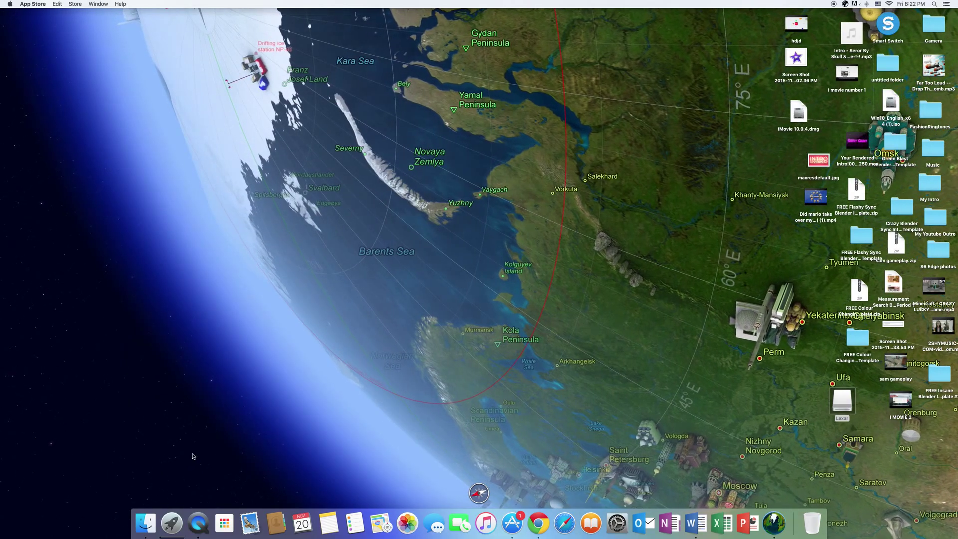
{"action": "left_click", "coordinate": [175, 520]}
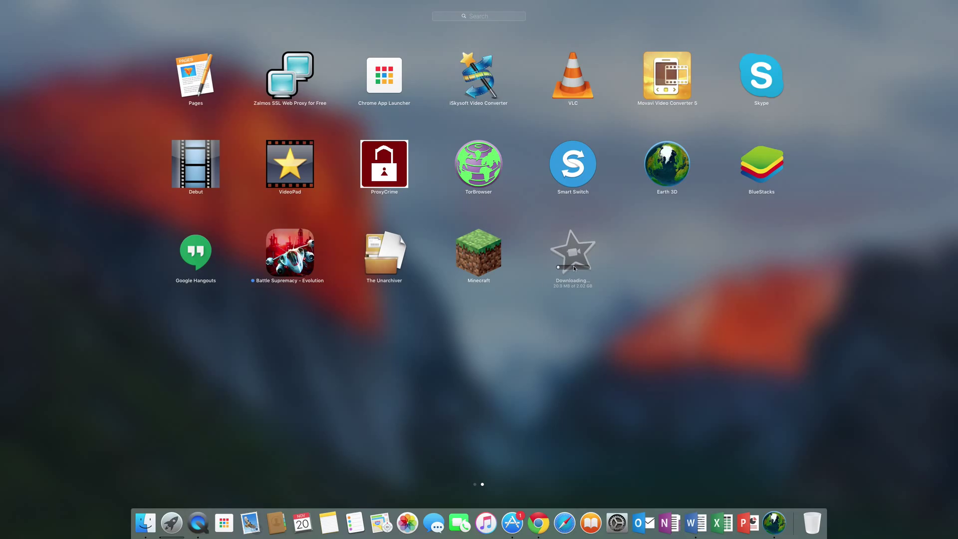
{"action": "left_click", "coordinate": [171, 522]}
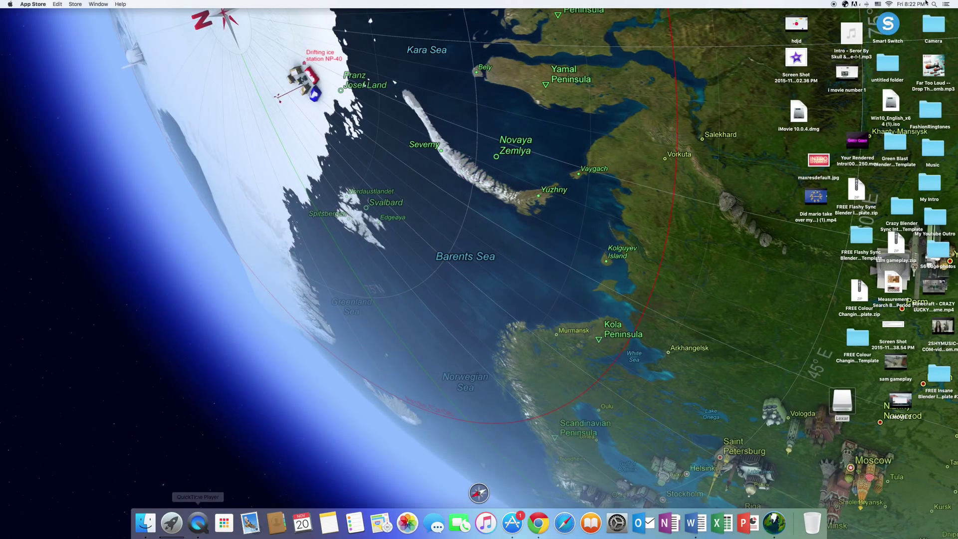